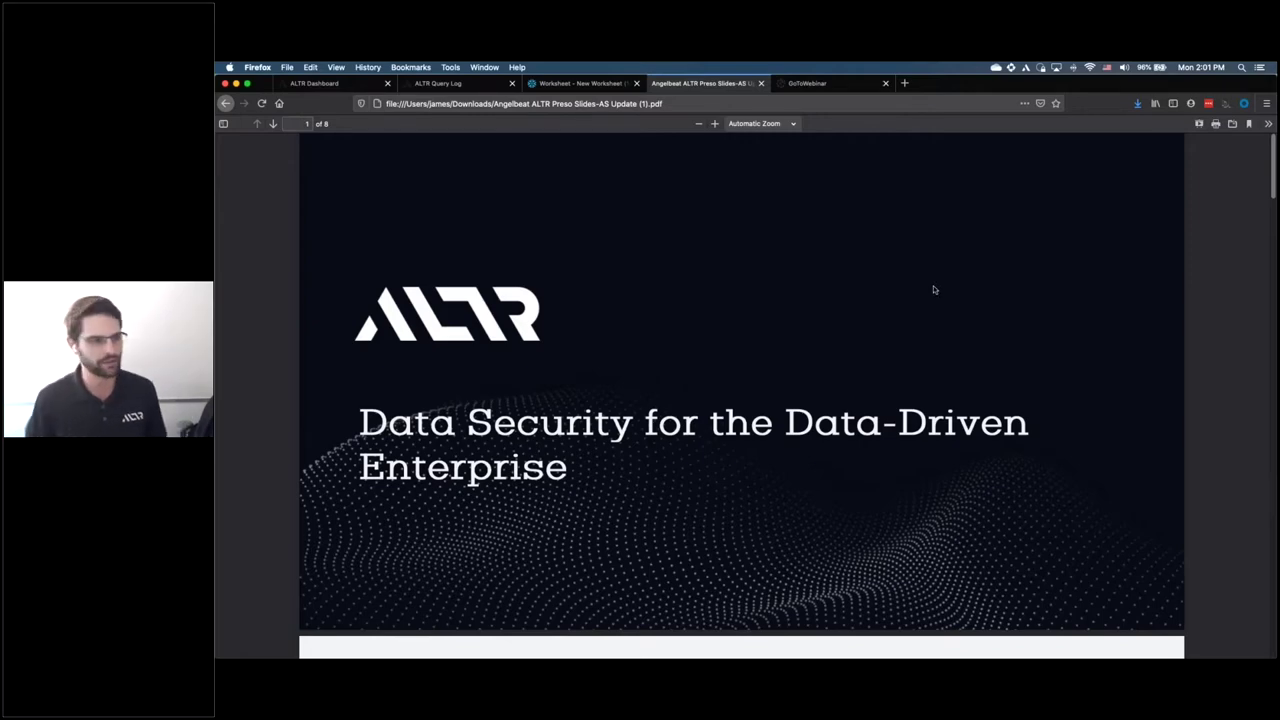
# - Advance the ALTR deck to slide 2, Today's Speaker
pyautogui.press('Right')
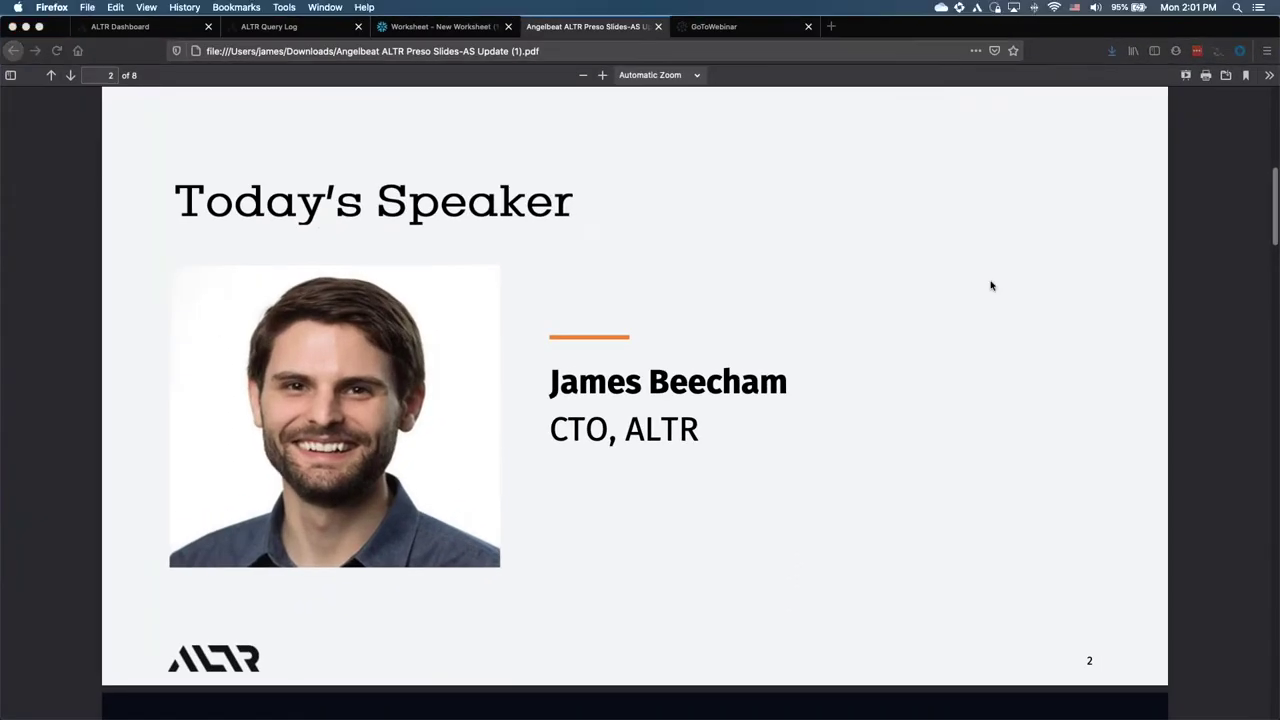
# - Advance to slide 3, The Data Canyon, comparing Security-First and Reactive approaches
pyautogui.press('Right')
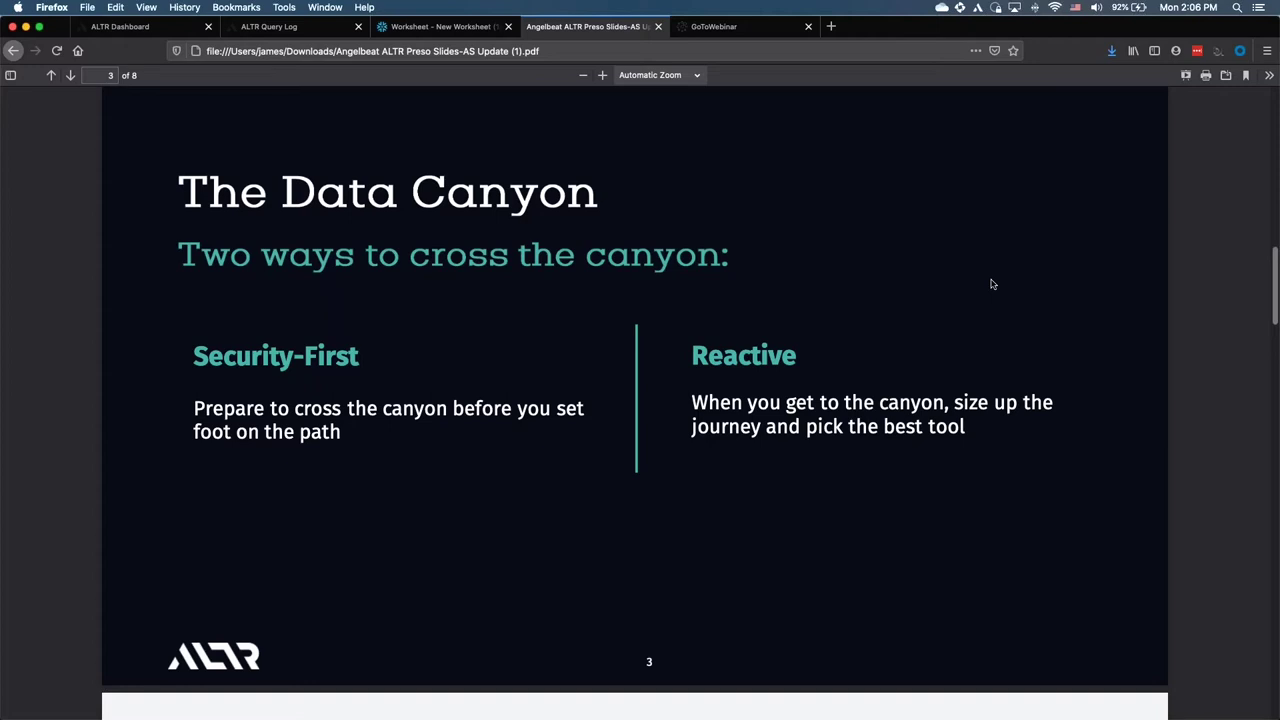
# - Advance to slide 4 with the 162%, 30% and <25% statistics
pyautogui.press('Right')
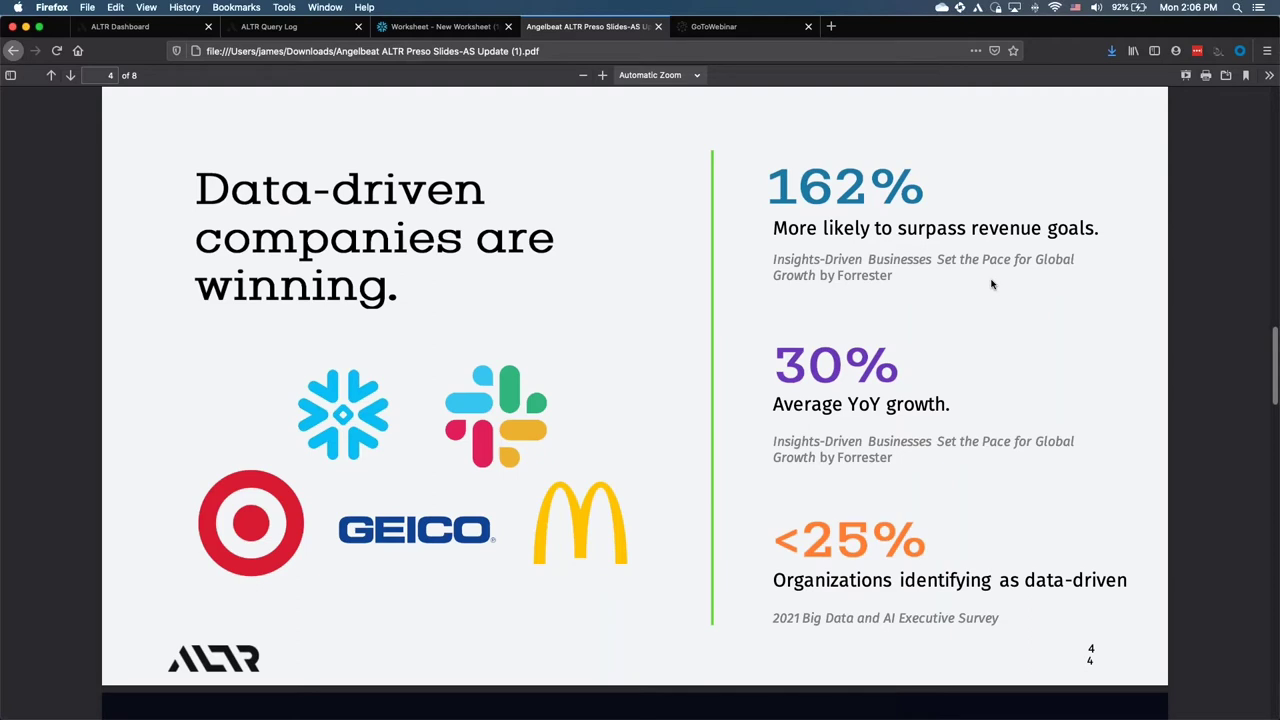
# - Advance past slide 5 to slide 6, ALTR Platform Demonstration
pyautogui.press('Right')
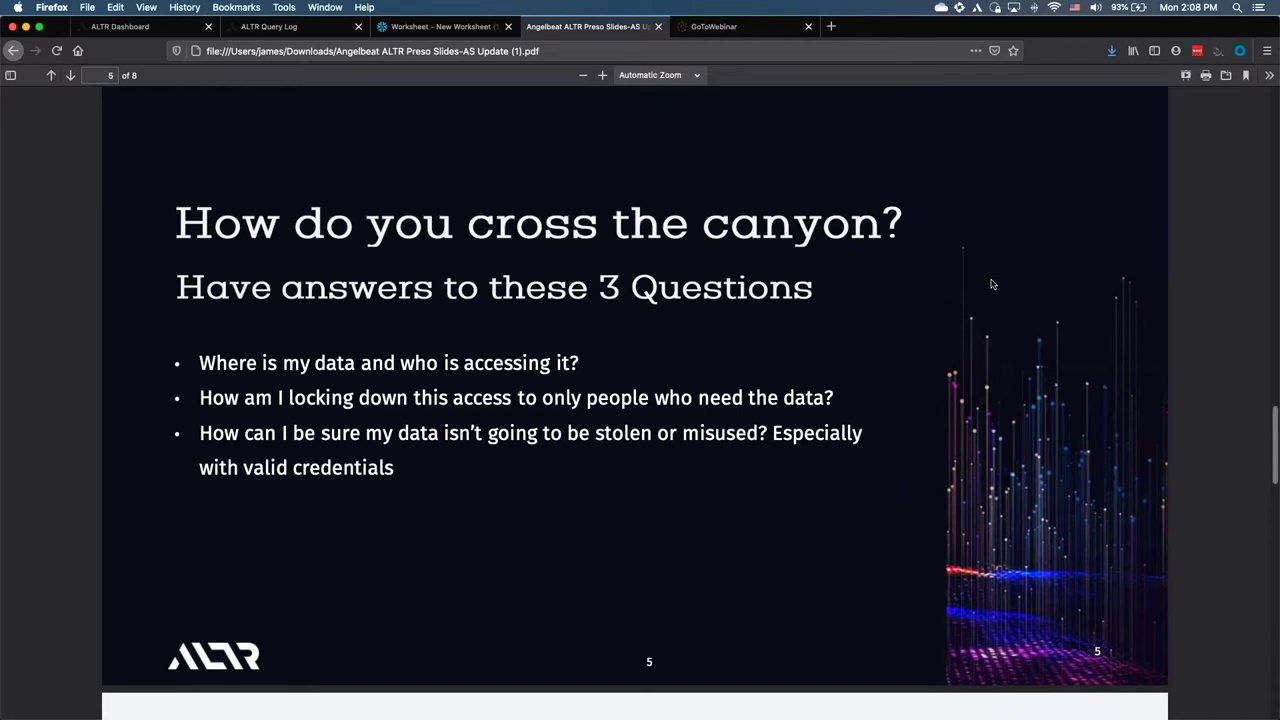
pyautogui.press('Right')
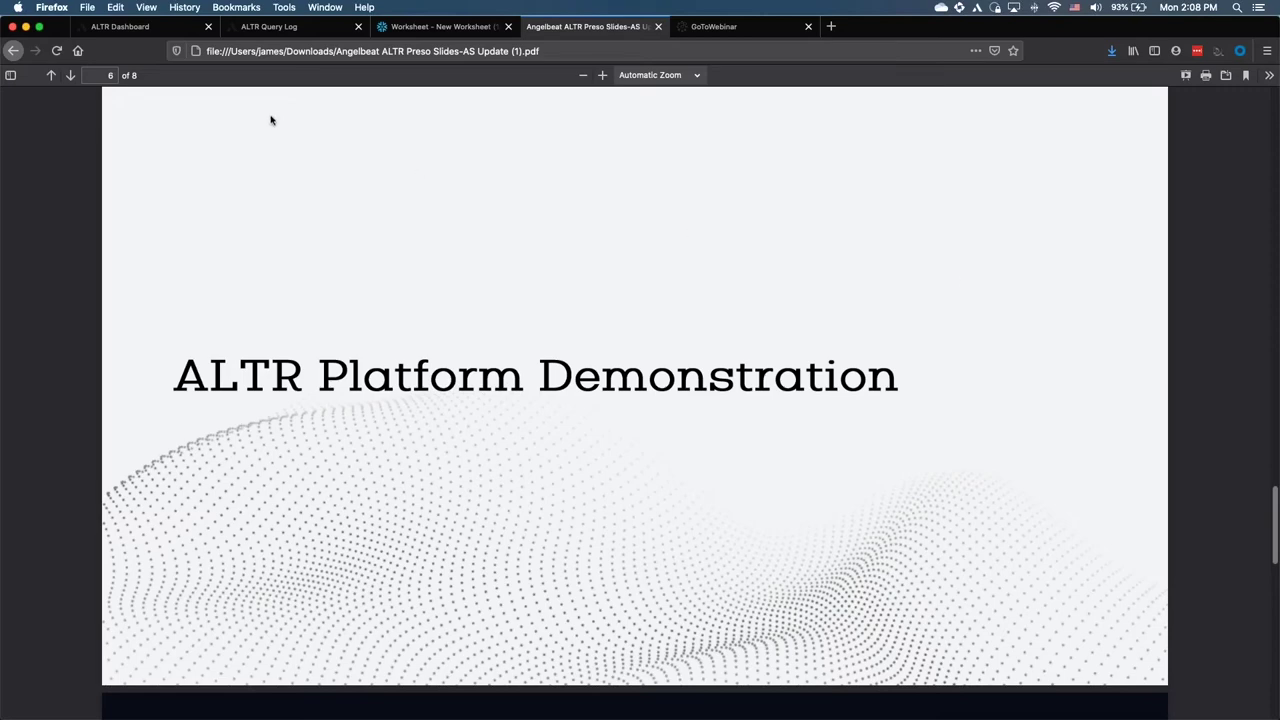
# - Review ALTR's connected Snowflake database and supported database types, then view the LIMIT 501 worksheet
pyautogui.click(152, 33)
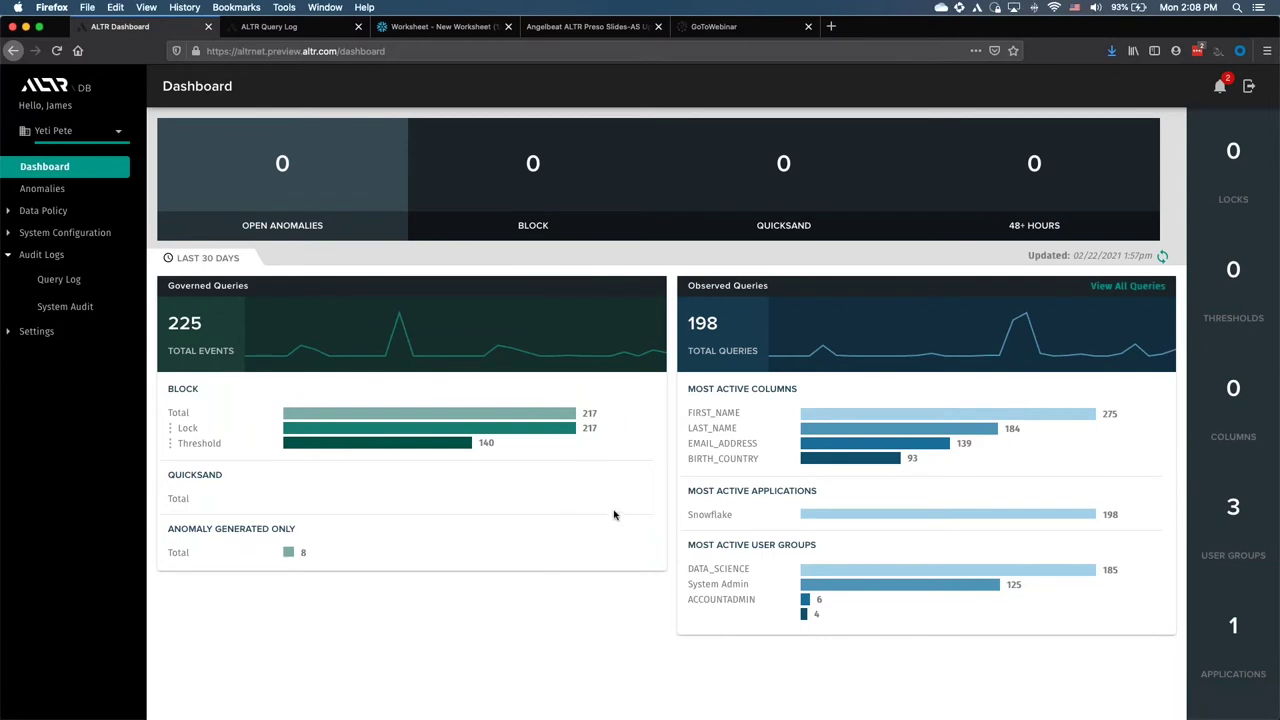
pyautogui.click(54, 234)
pyautogui.click(58, 311)
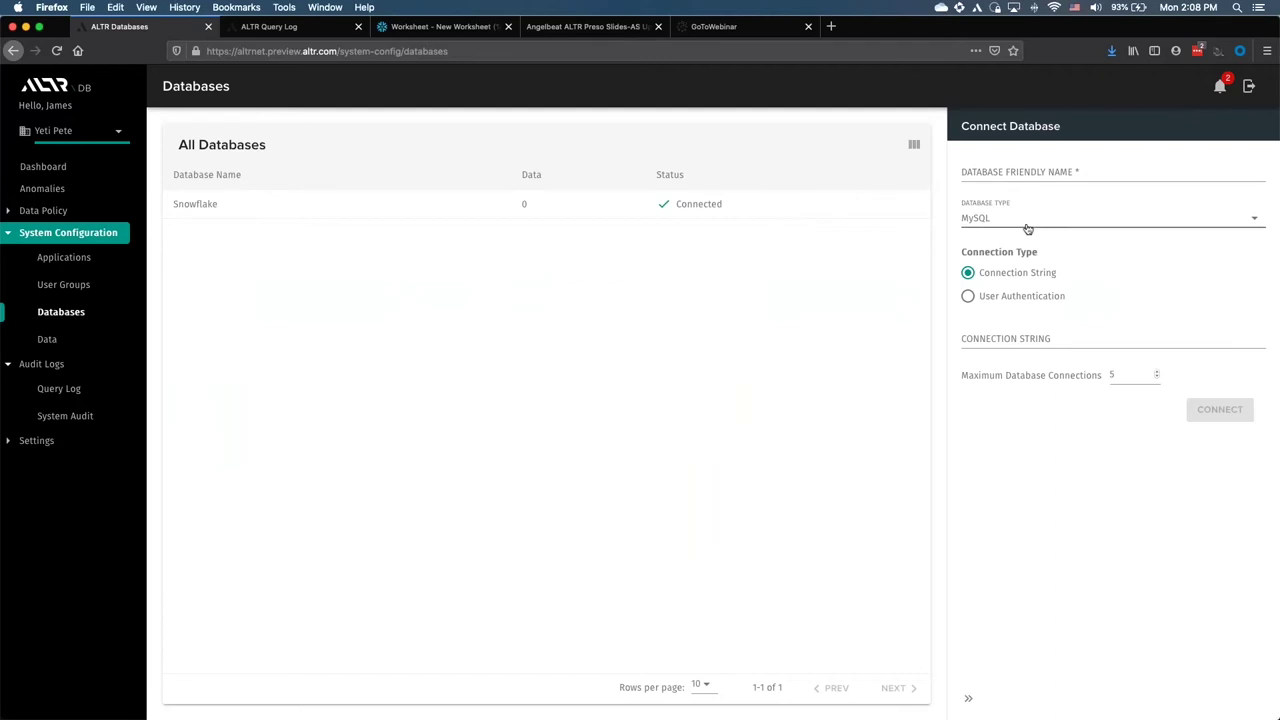
pyautogui.click(1112, 222)
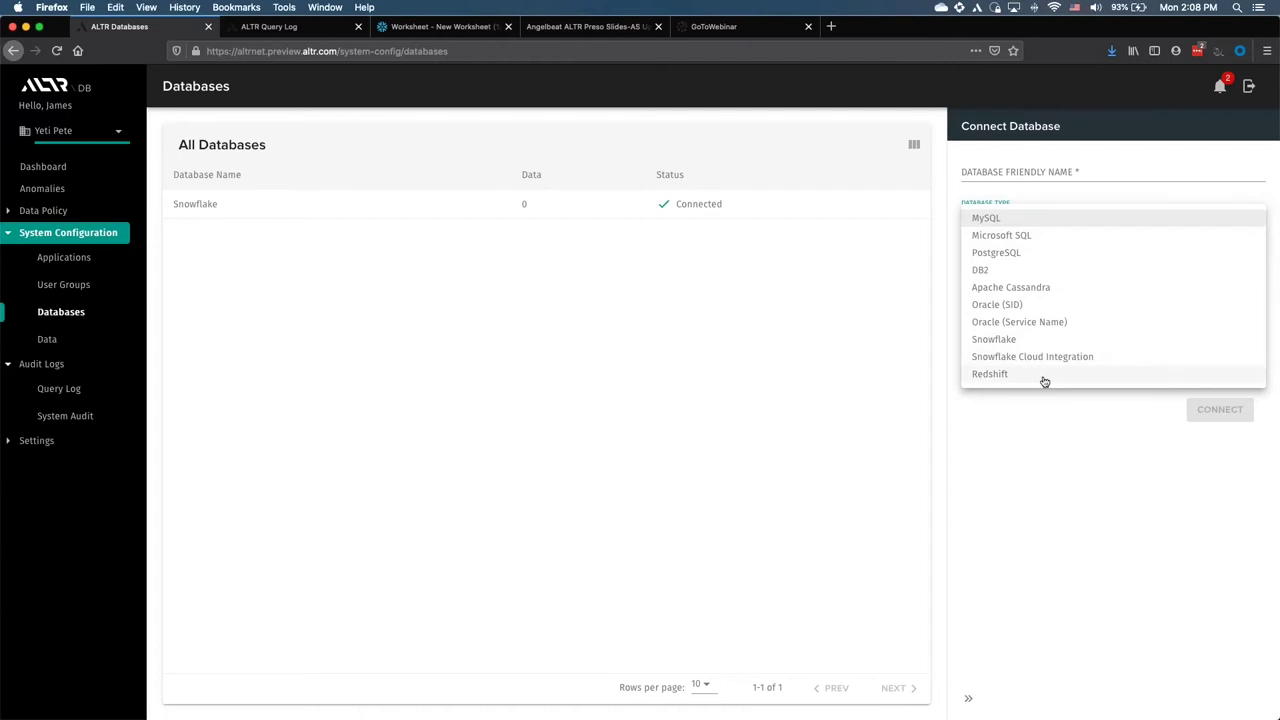
pyautogui.click(1004, 462)
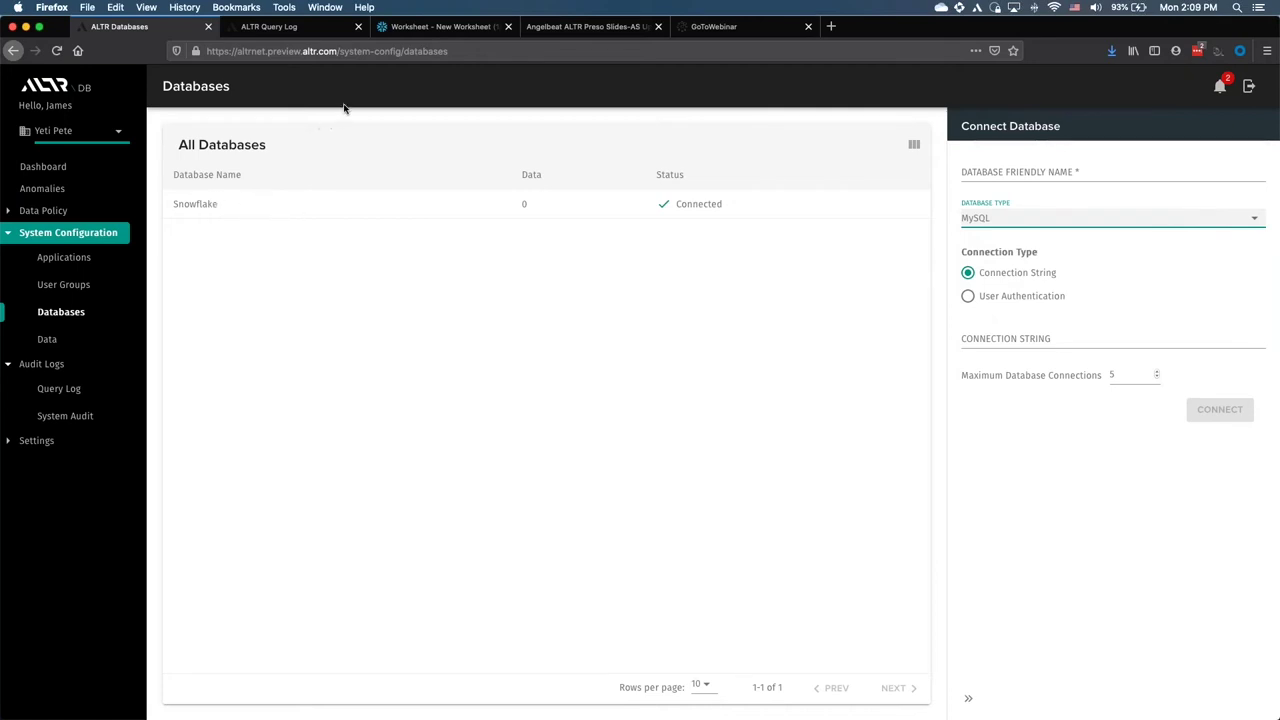
pyautogui.click(442, 27)
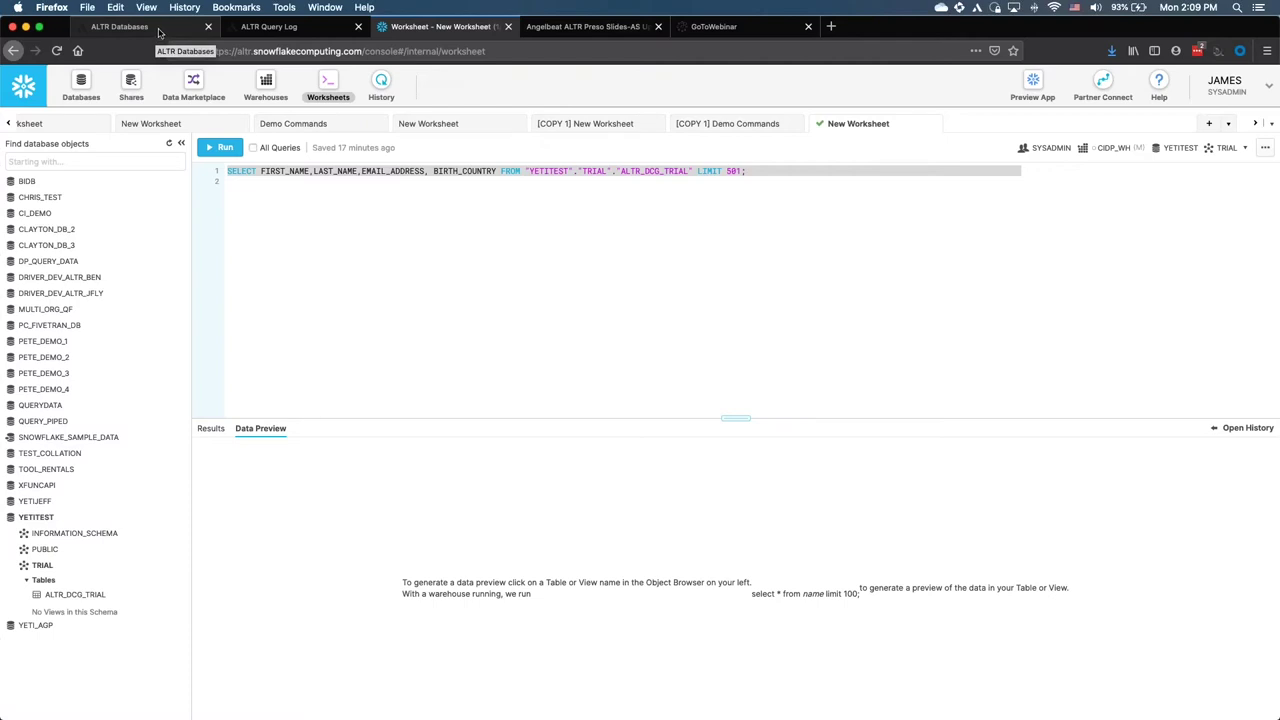
# - Go back from the Snowflake worksheet to ALTR's Data page under System Configuration
pyautogui.click(305, 172)
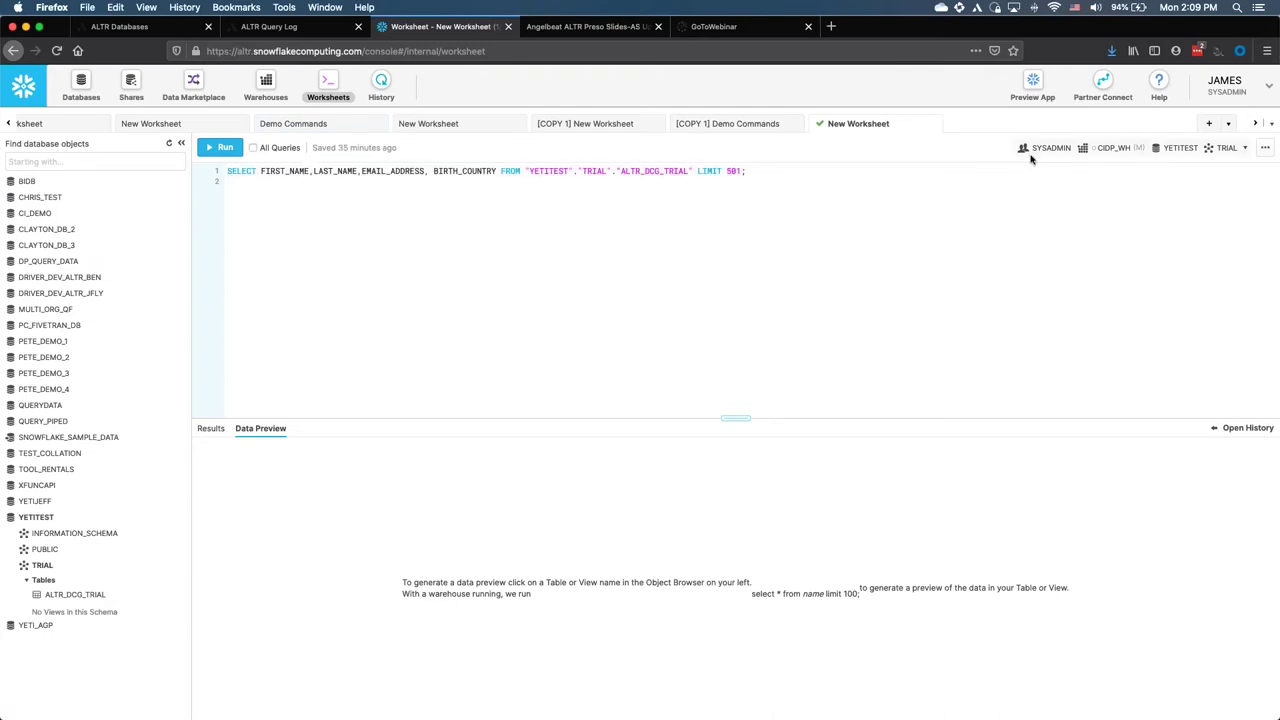
pyautogui.click(148, 28)
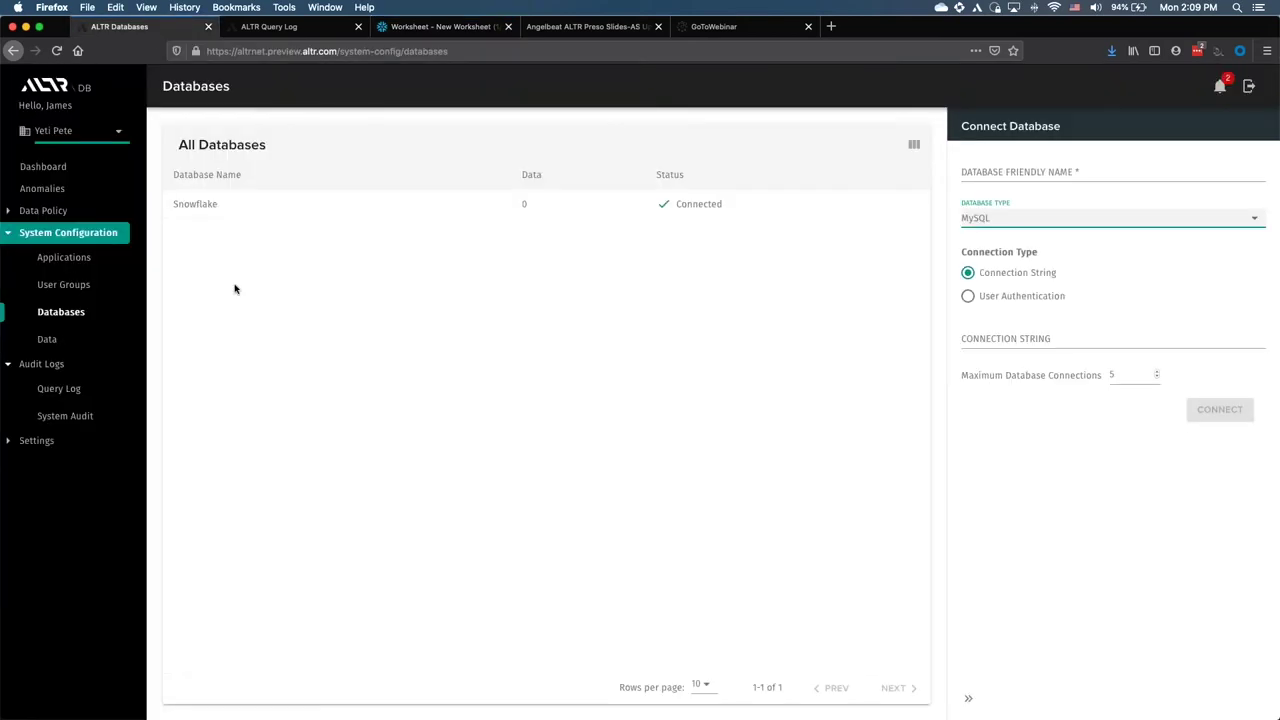
pyautogui.click(64, 343)
# - Govern LAST_NAME from Snowflake TRIAL.ALTR_DCG_TRIAL under the nickname 'Customer Last Name'
pyautogui.click(1071, 194)
pyautogui.click(1052, 222)
pyautogui.click(1049, 240)
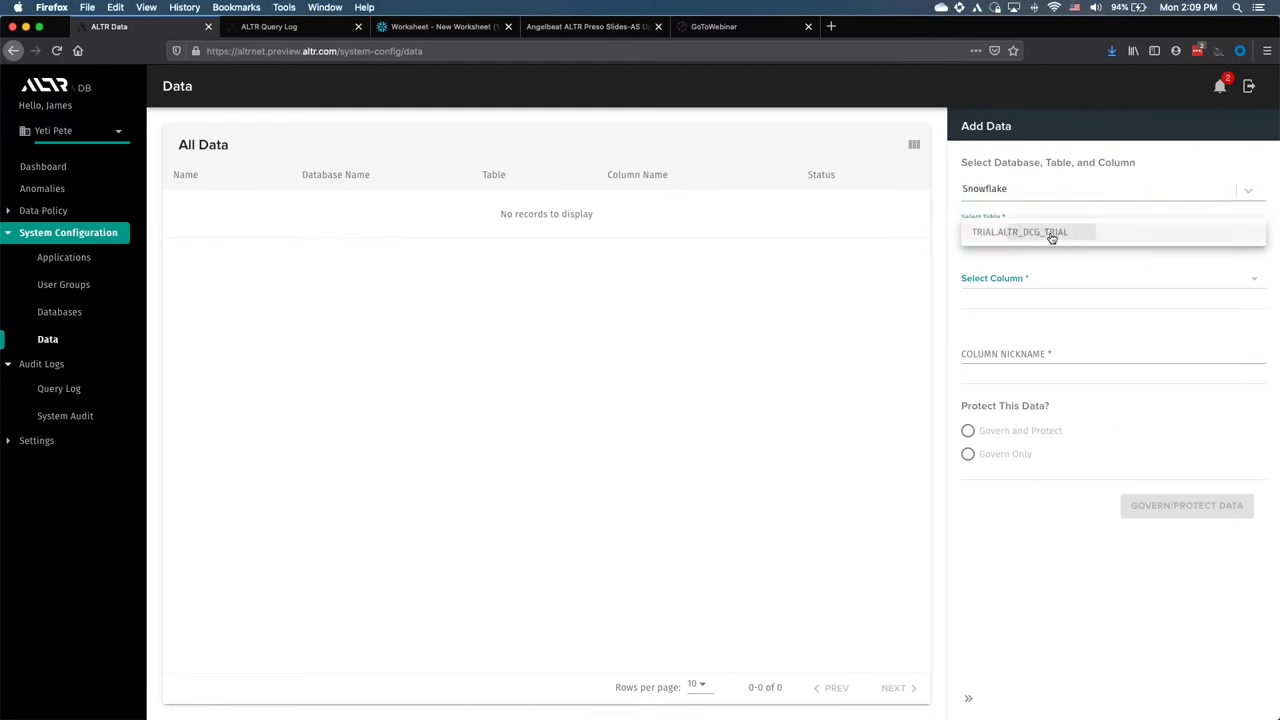
pyautogui.click(1049, 236)
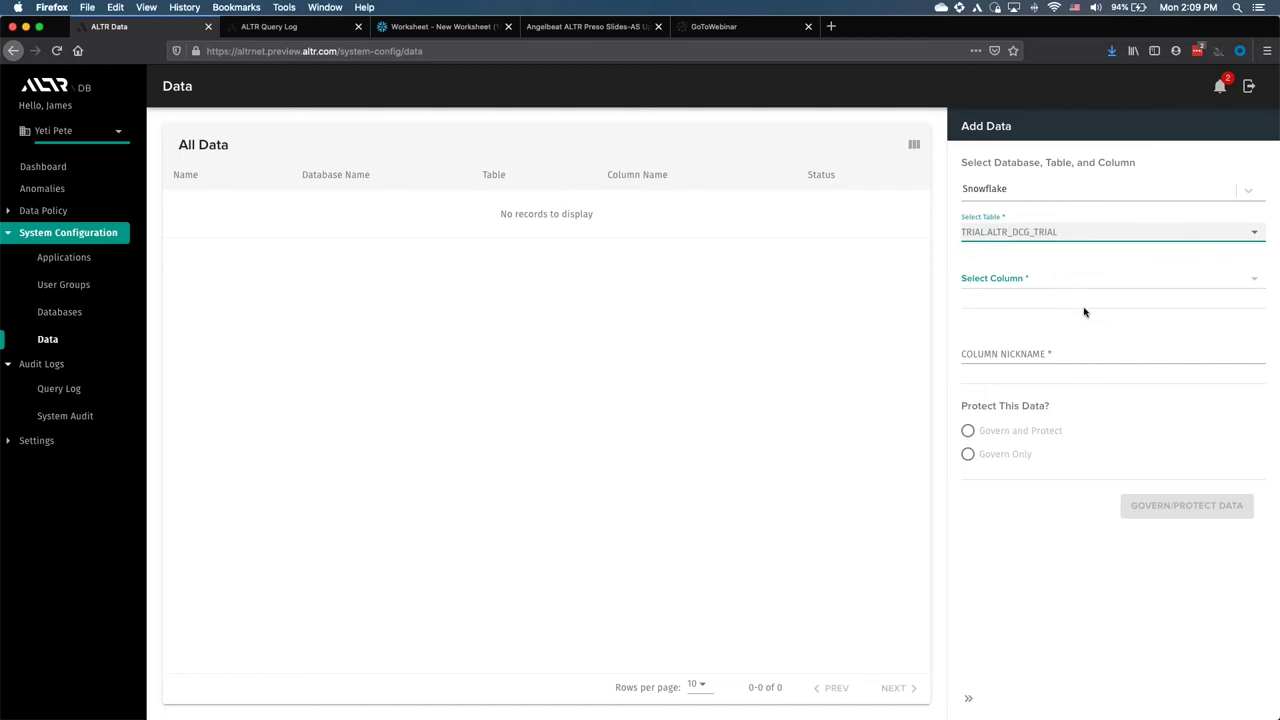
pyautogui.click(1087, 289)
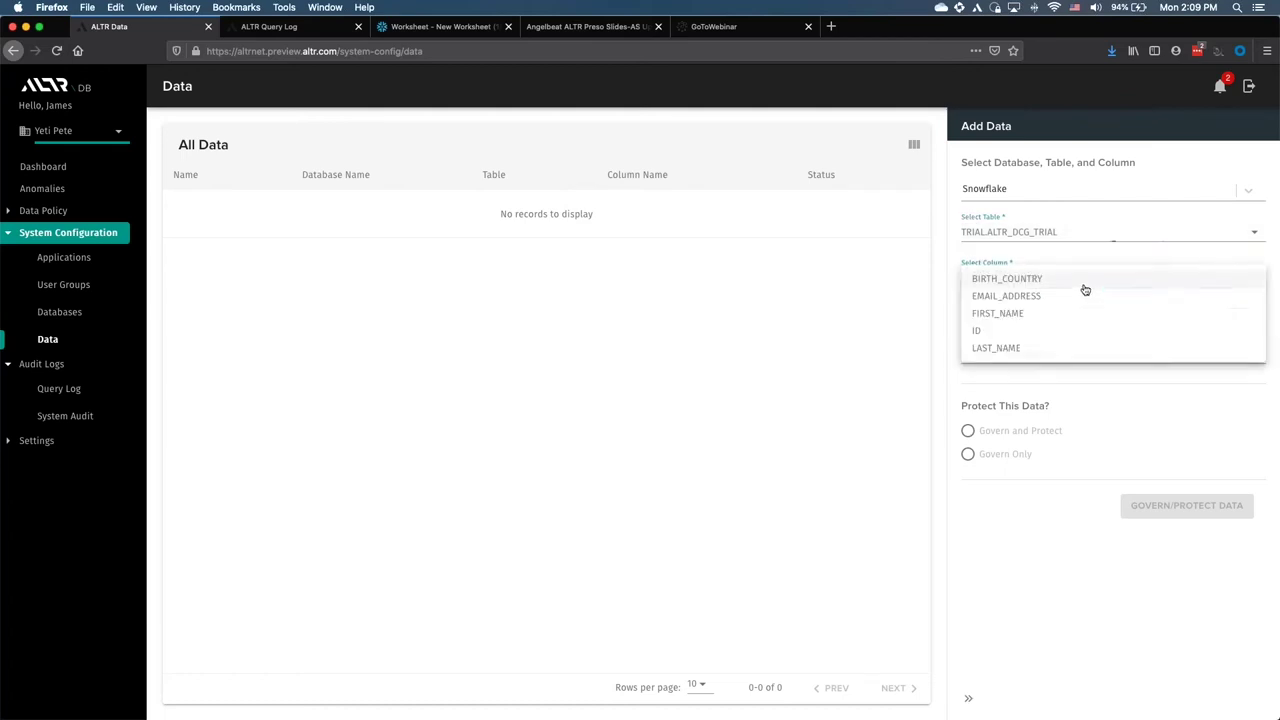
pyautogui.click(1012, 350)
pyautogui.click(1011, 352)
pyautogui.write('Customer ')
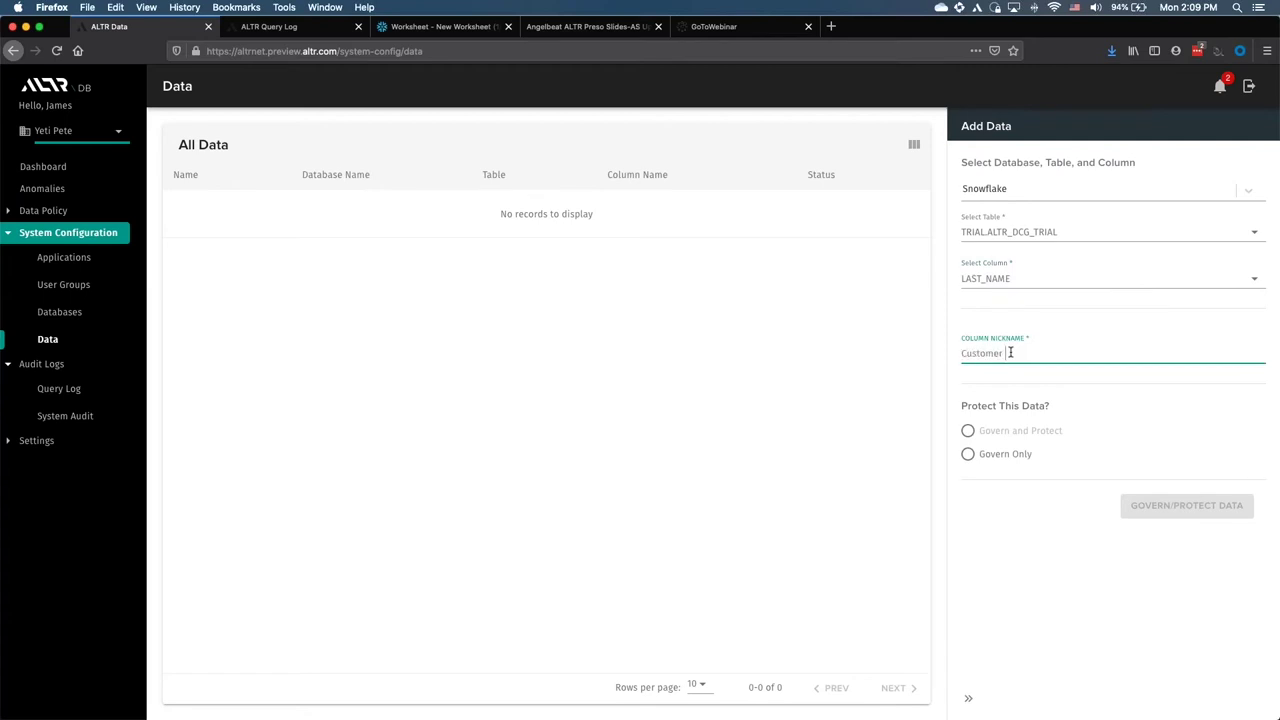
pyautogui.write('Last Name')
pyautogui.click(998, 459)
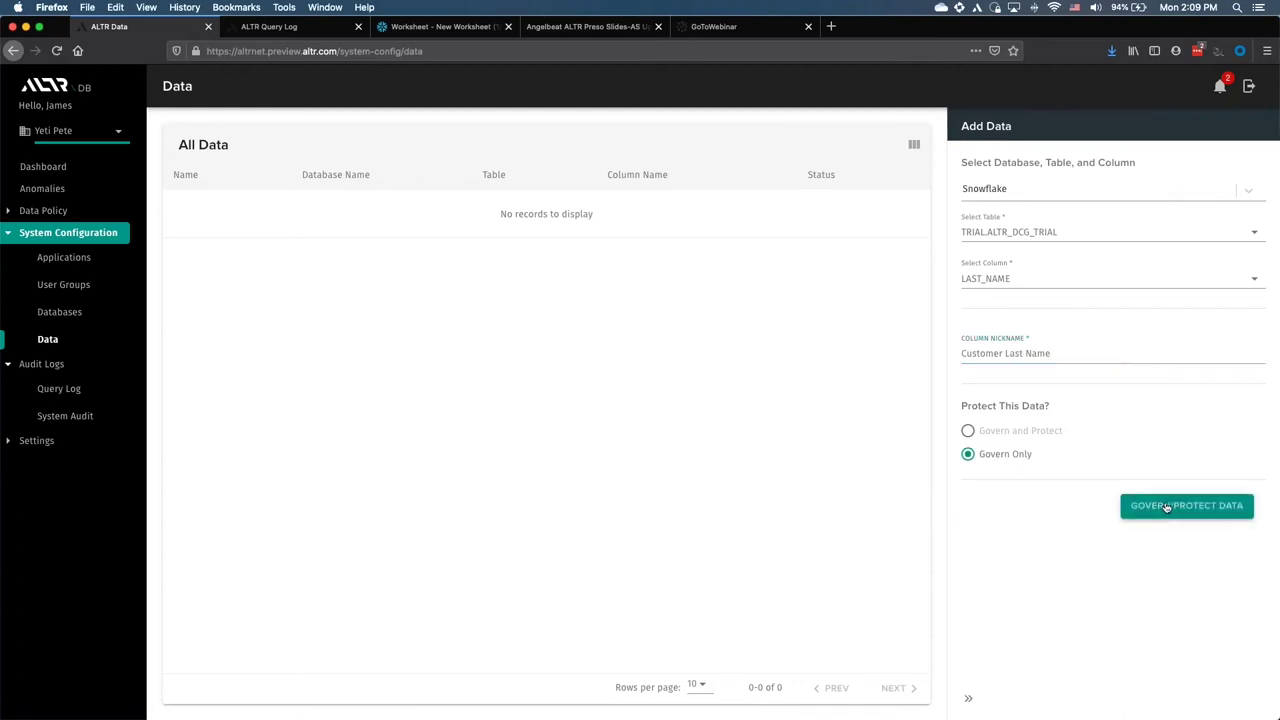
pyautogui.click(1166, 507)
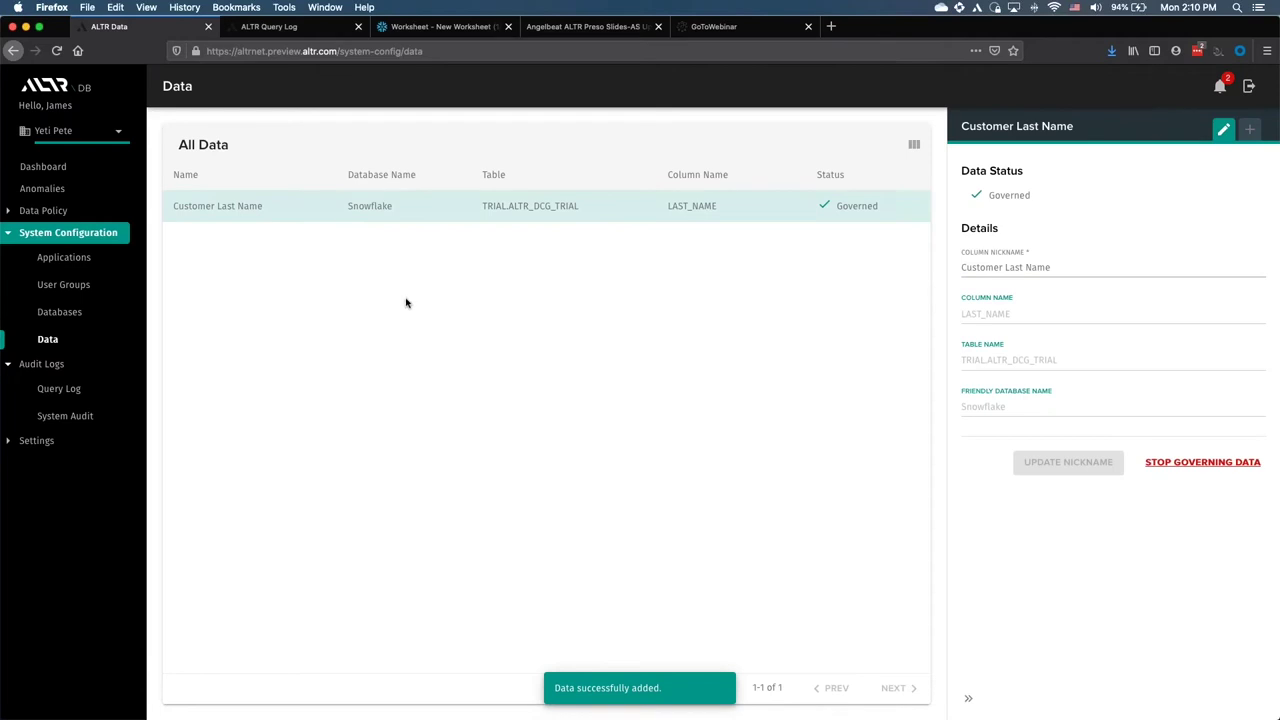
pyautogui.click(301, 31)
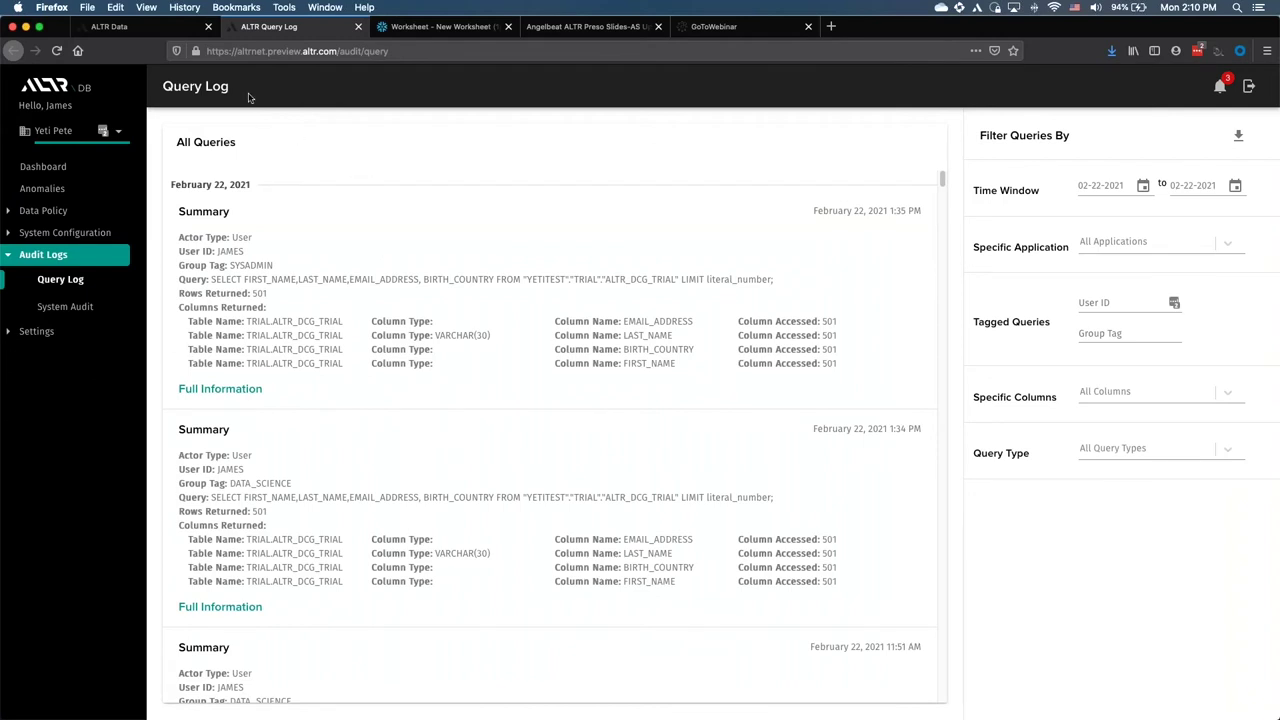
pyautogui.click(169, 31)
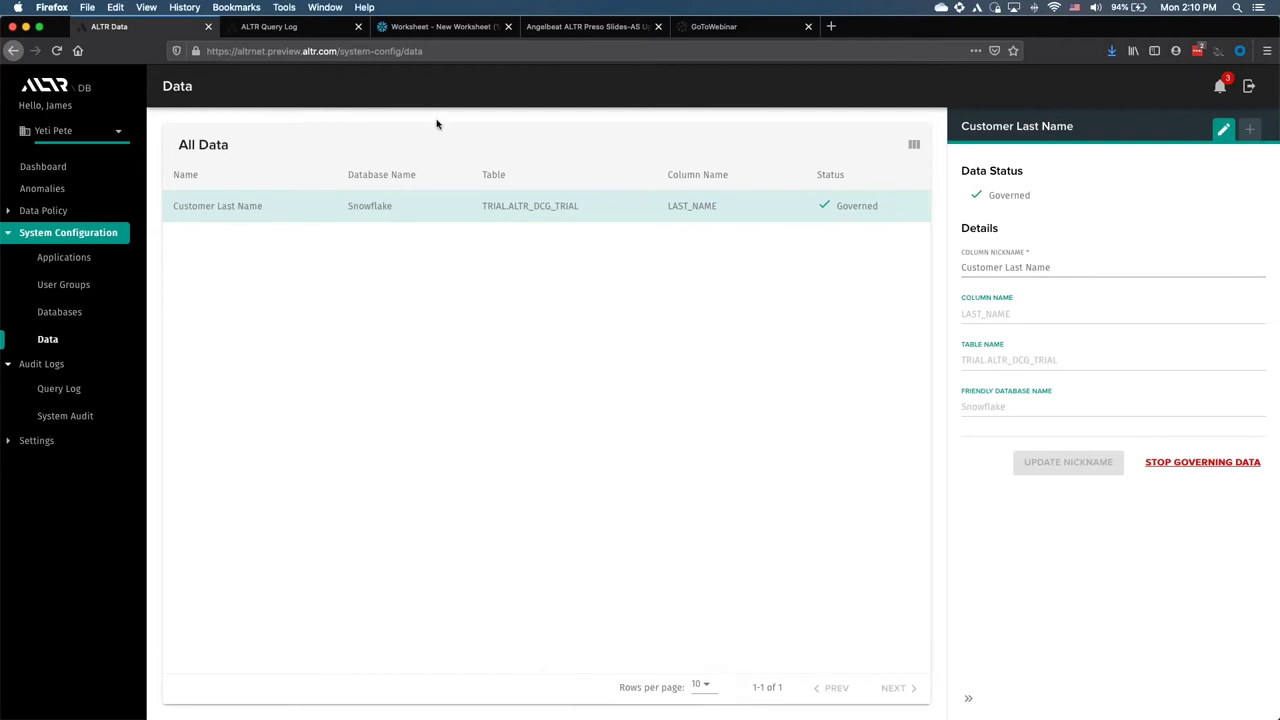
# - Run the LIMIT 501 query in the Snowflake worksheet, returning all 501 rows
pyautogui.click(420, 28)
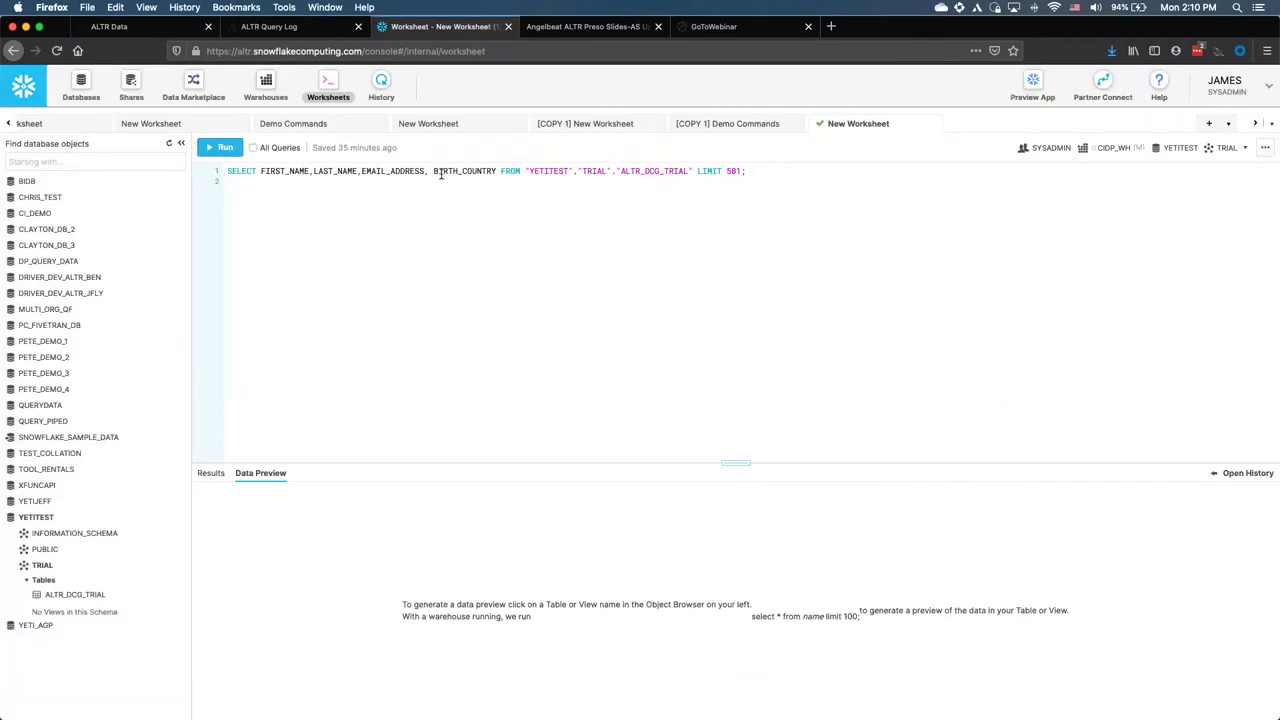
pyautogui.tripleClick(440, 174)
pyautogui.click(224, 148)
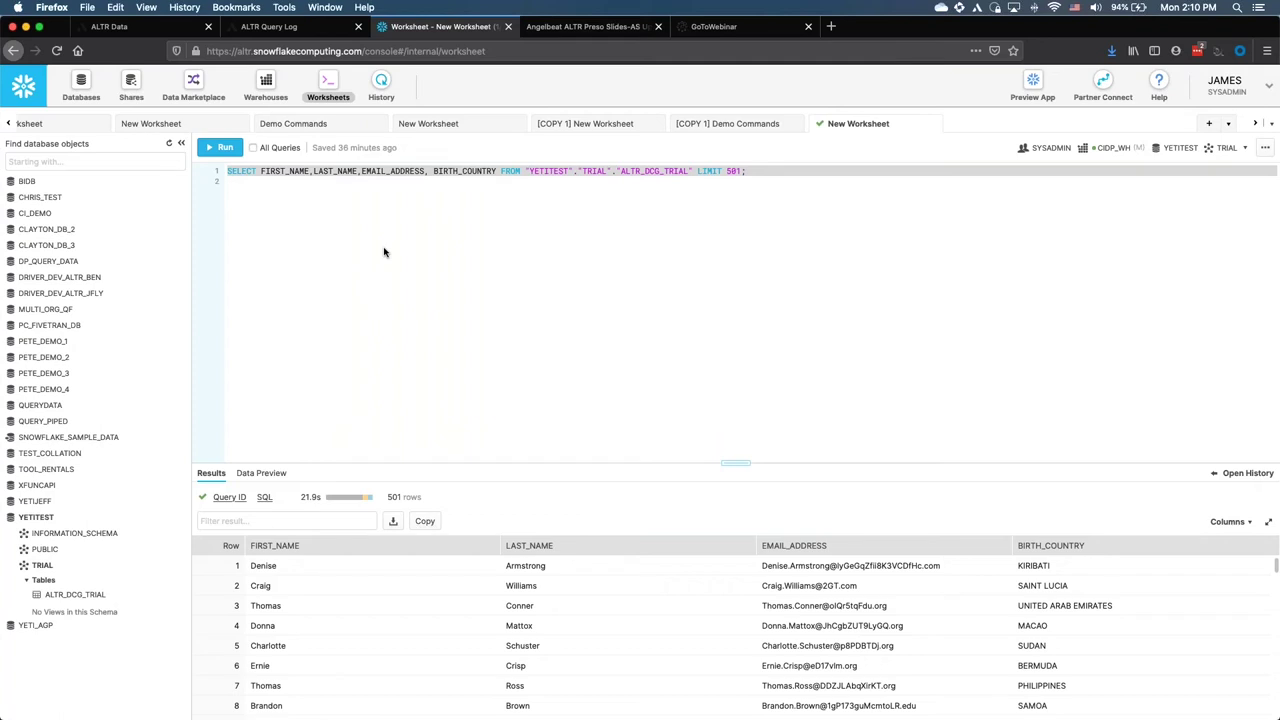
pyautogui.click(220, 147)
# - Highlight the LAST_NAME column, ALTR_DCG_TRIAL table and Snowflake account host address
pyautogui.click(403, 237)
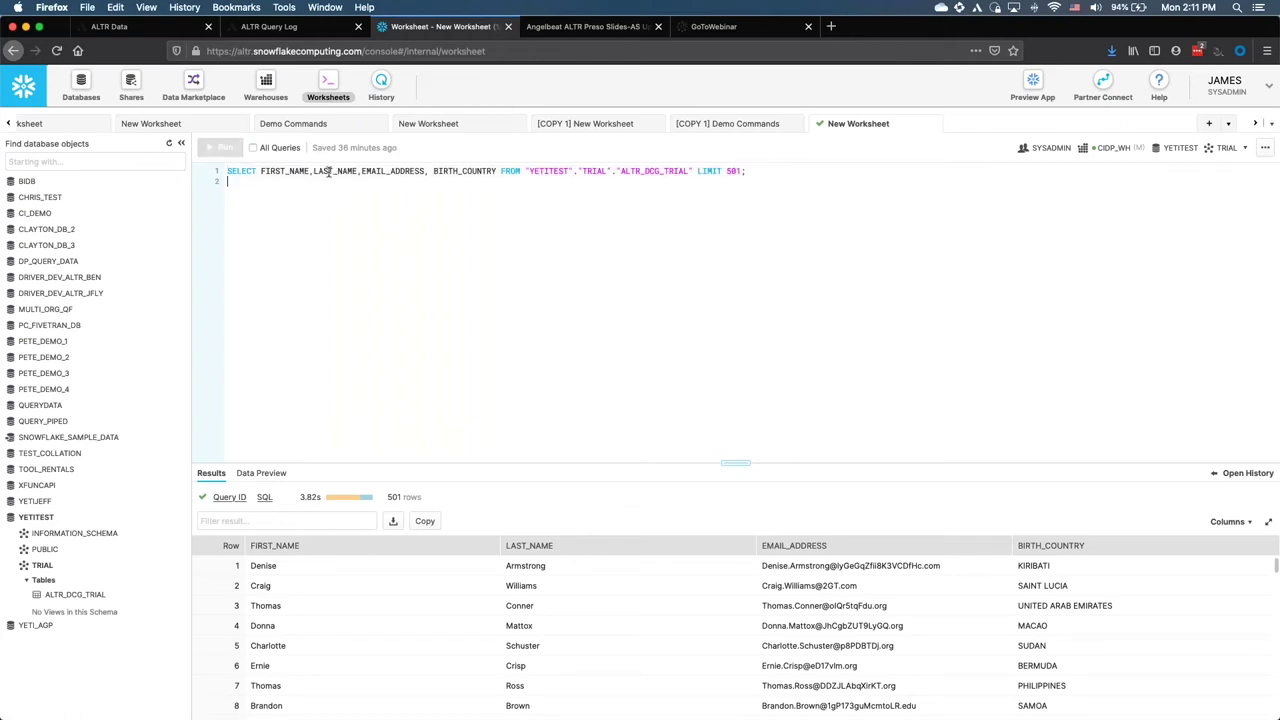
pyautogui.moveTo(313, 172); pyautogui.dragTo(358, 172)
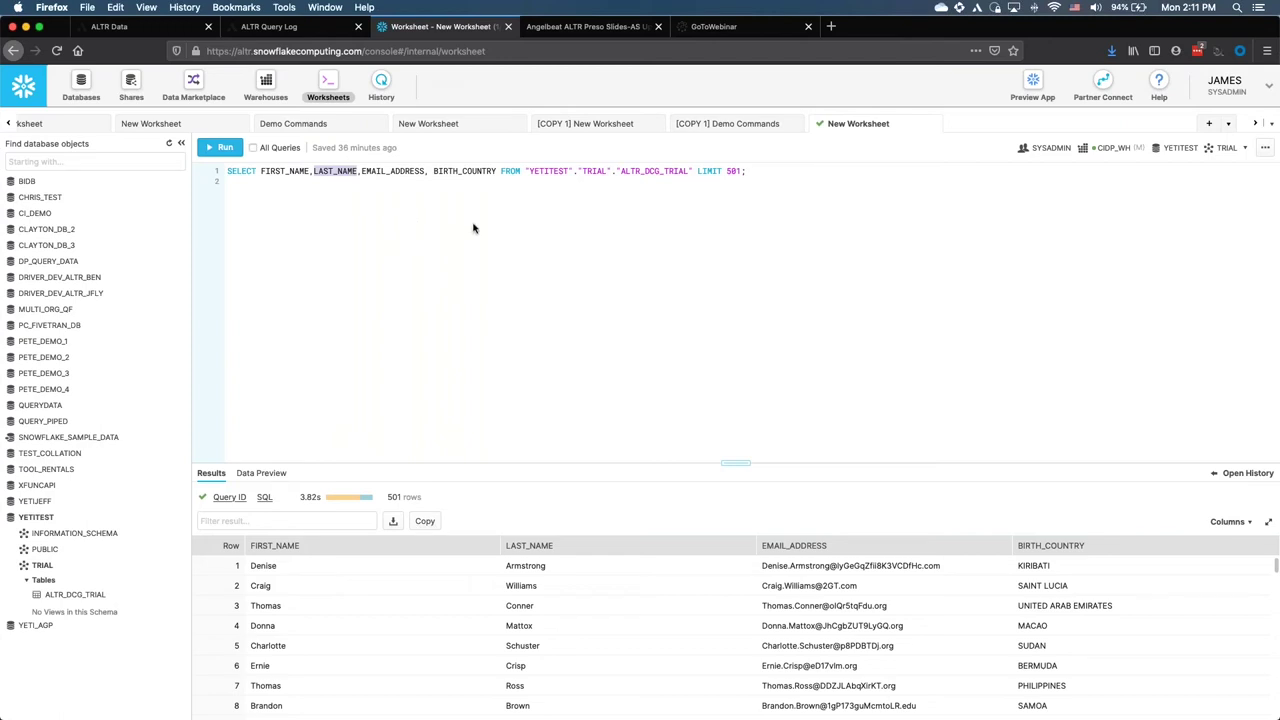
pyautogui.moveTo(620, 171); pyautogui.dragTo(688, 171)
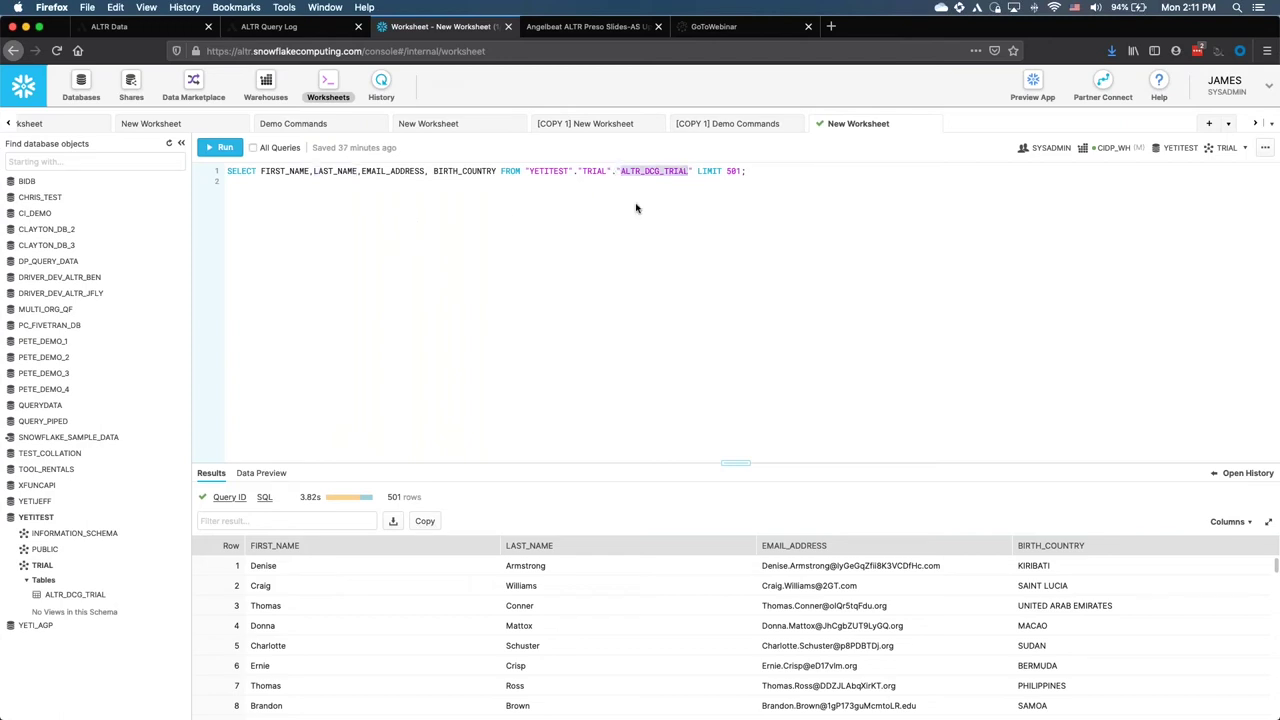
pyautogui.click(566, 230)
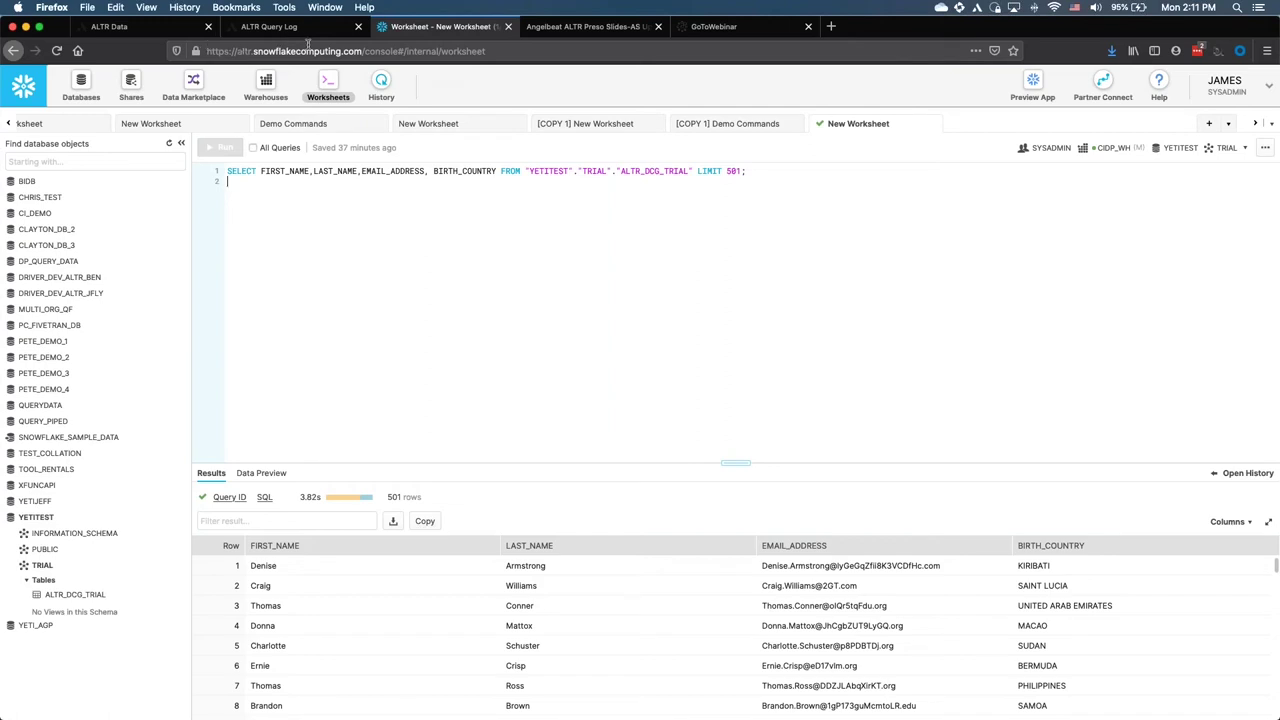
pyautogui.moveTo(237, 50); pyautogui.dragTo(362, 51)
pyautogui.click(355, 365)
pyautogui.click(305, 30)
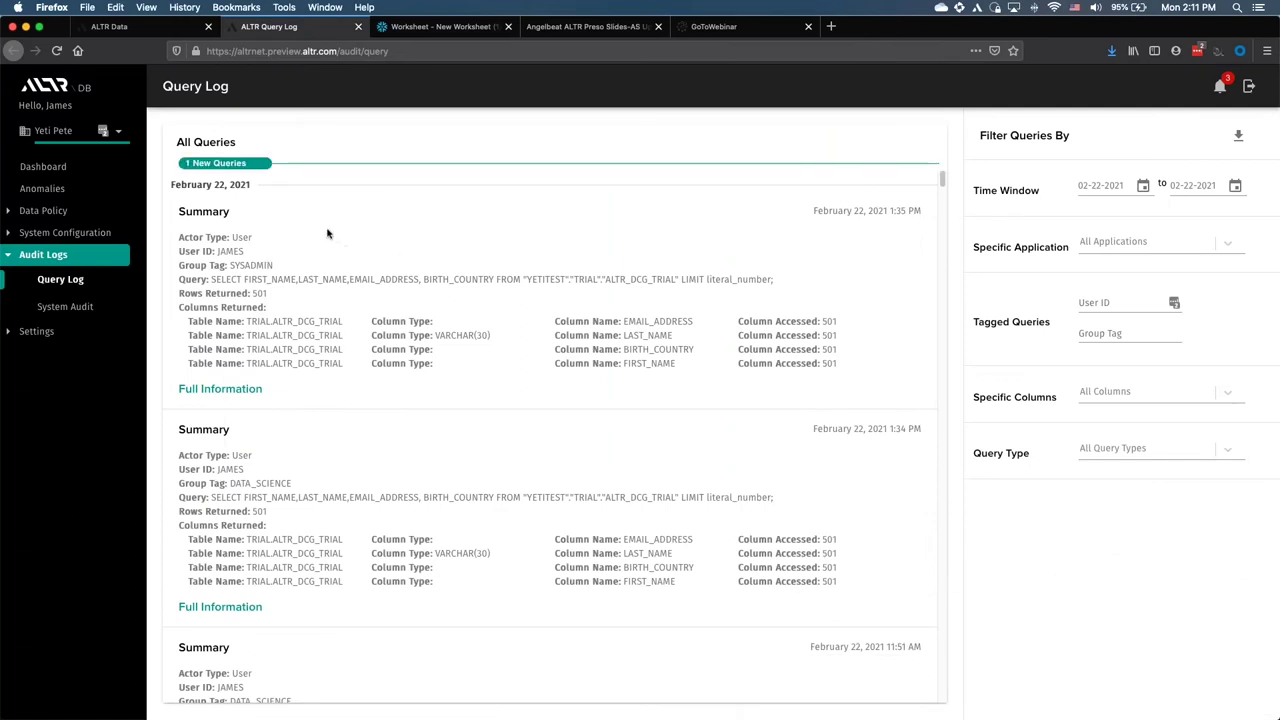
# - Load the new 2:11 PM SYSADMIN query and highlight its user ID, query text and 501 rows
pyautogui.click(236, 164)
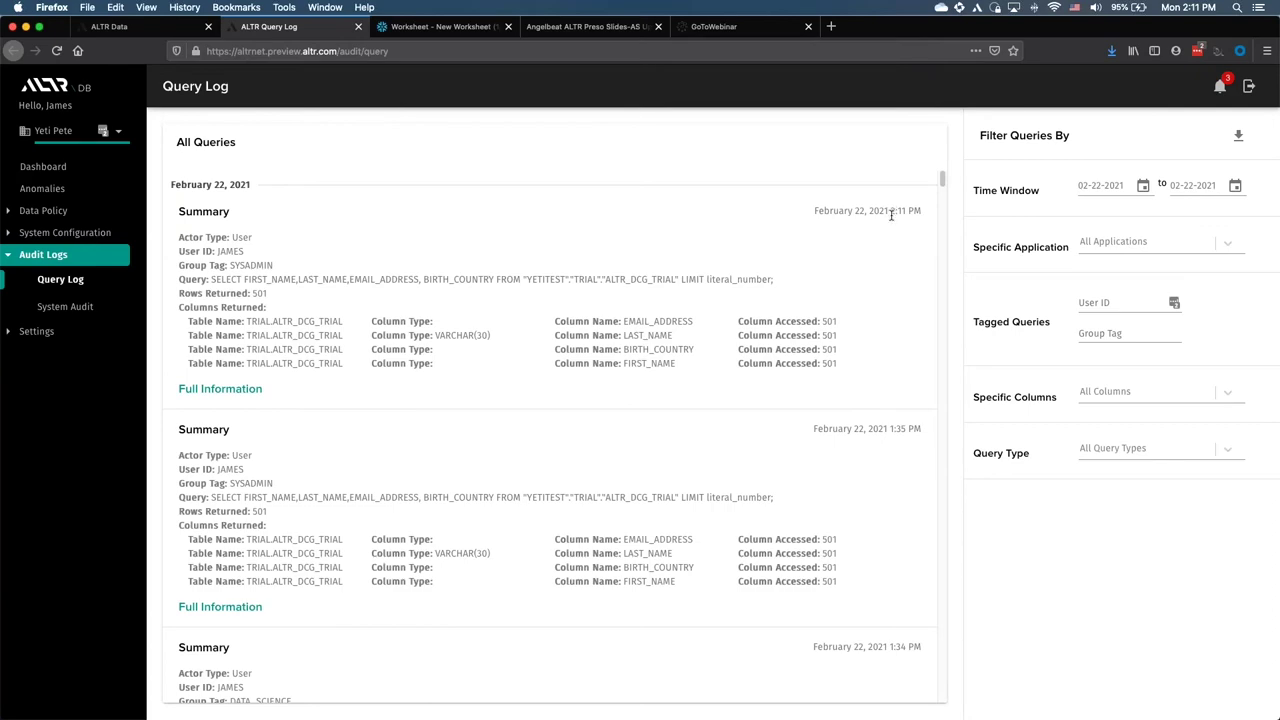
pyautogui.click(234, 390)
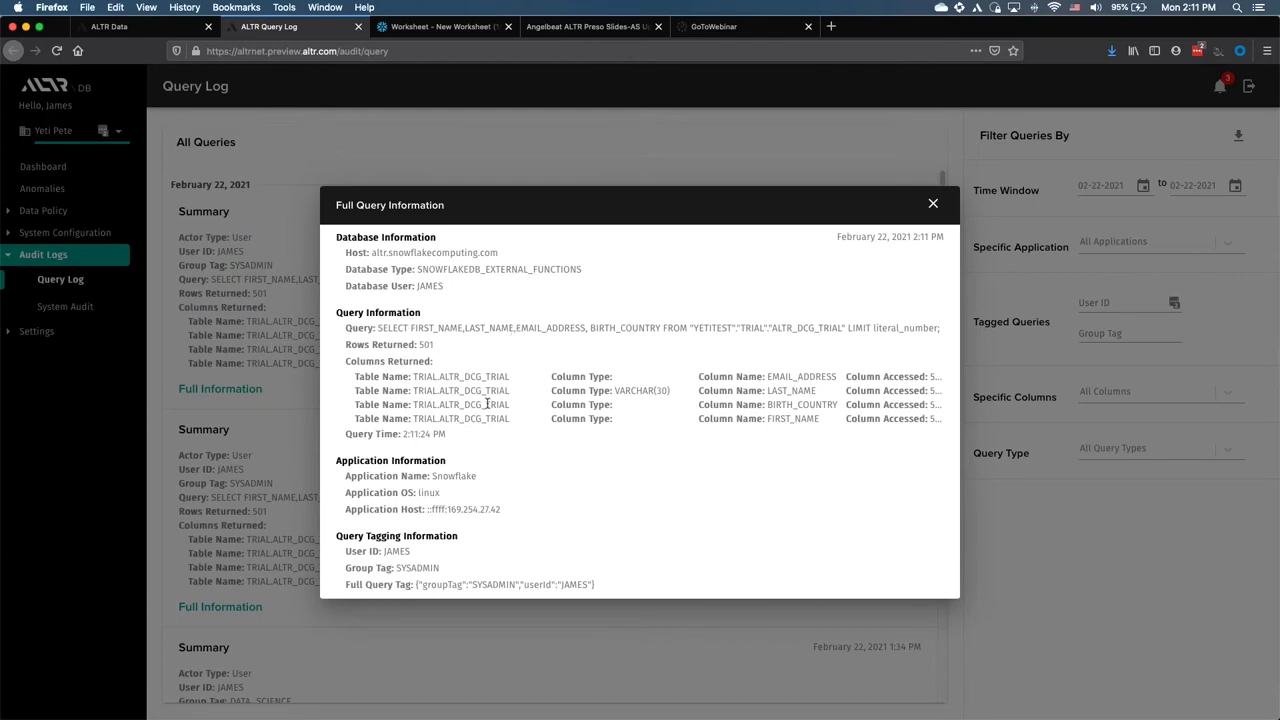
pyautogui.moveTo(386, 553); pyautogui.dragTo(443, 568)
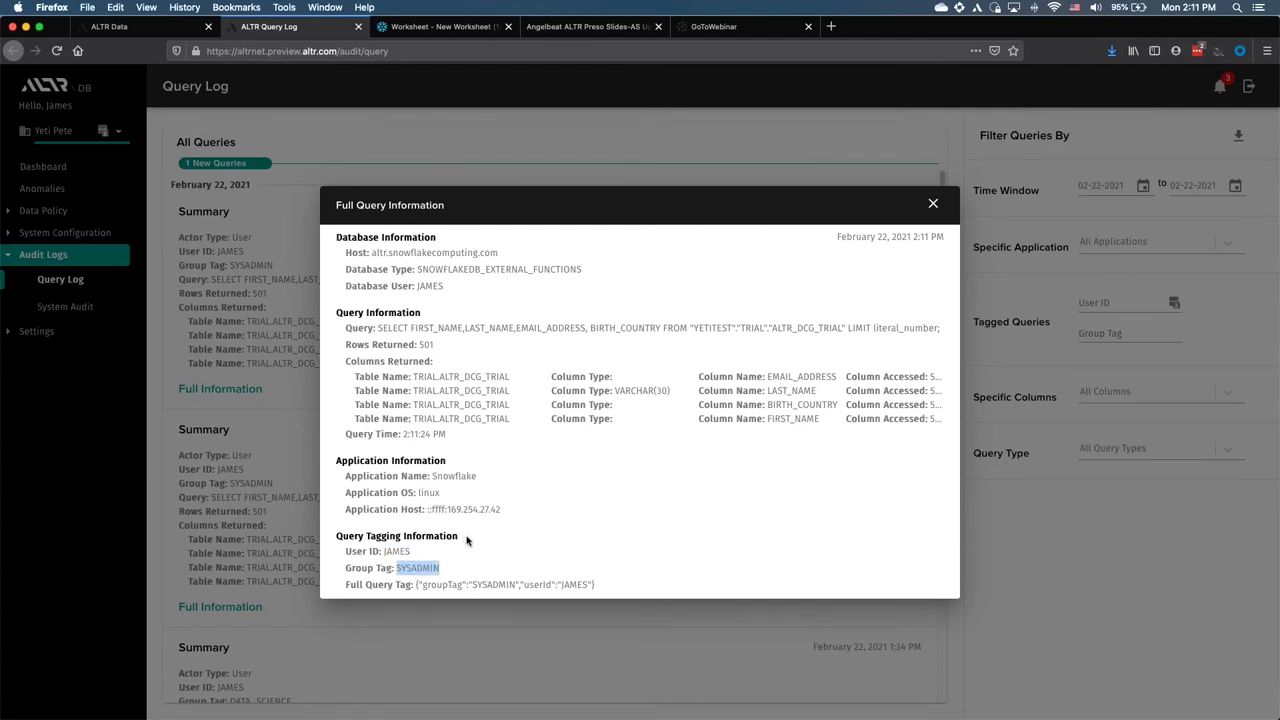
pyautogui.moveTo(378, 328); pyautogui.dragTo(680, 328)
pyautogui.moveTo(445, 349); pyautogui.dragTo(393, 346)
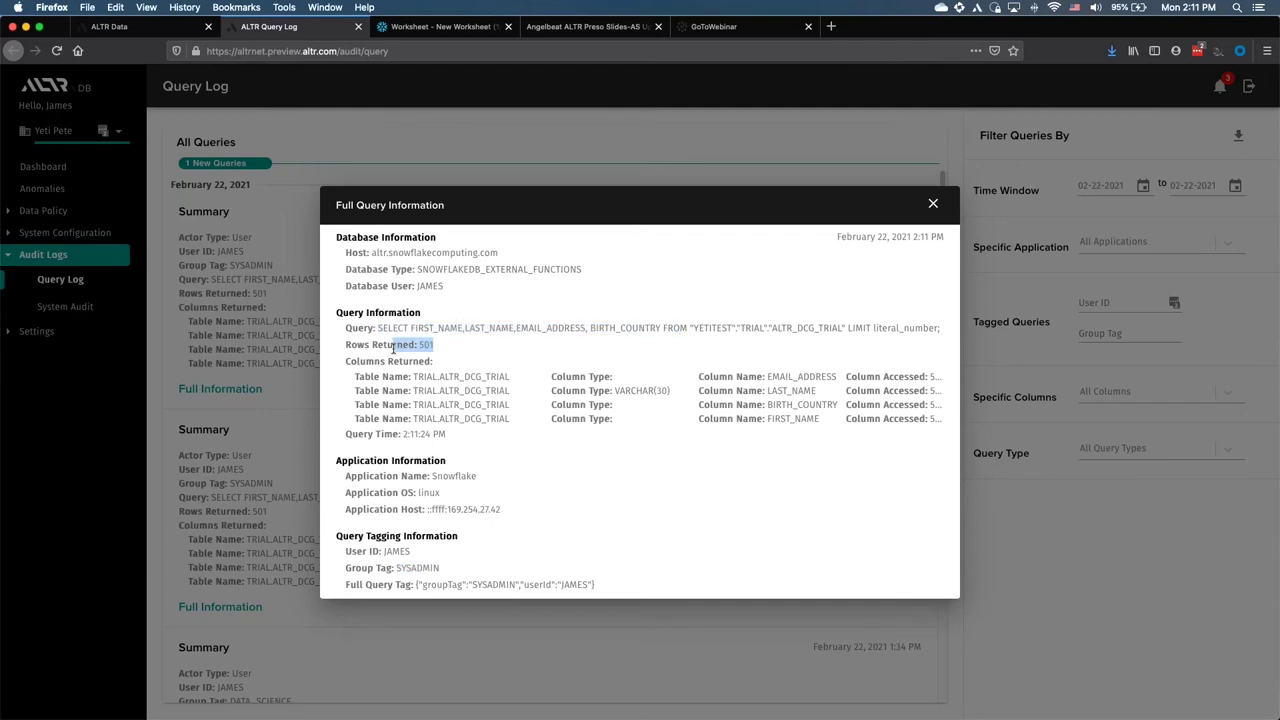
# - Close the Full Query Information dialog, returning to the Query Log
pyautogui.click(933, 206)
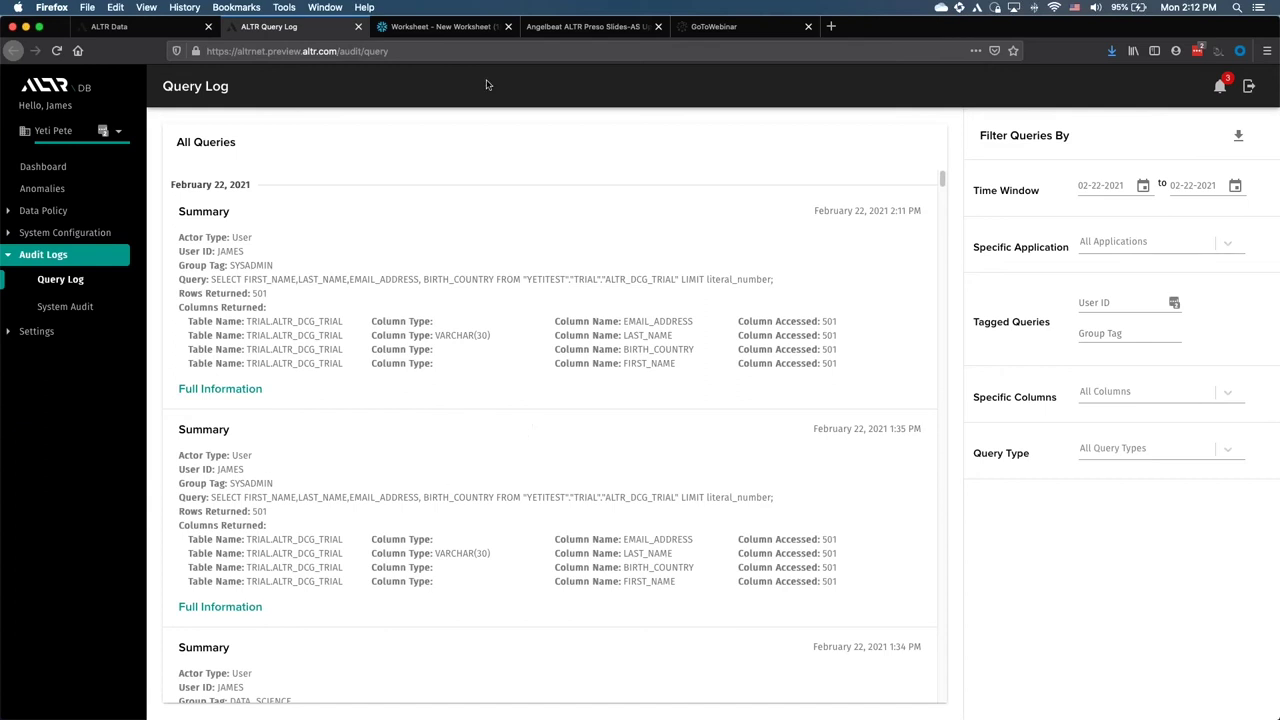
# - Check the 501-row Snowflake result, then return to ALTR's Customer Last Name data details
pyautogui.click(450, 27)
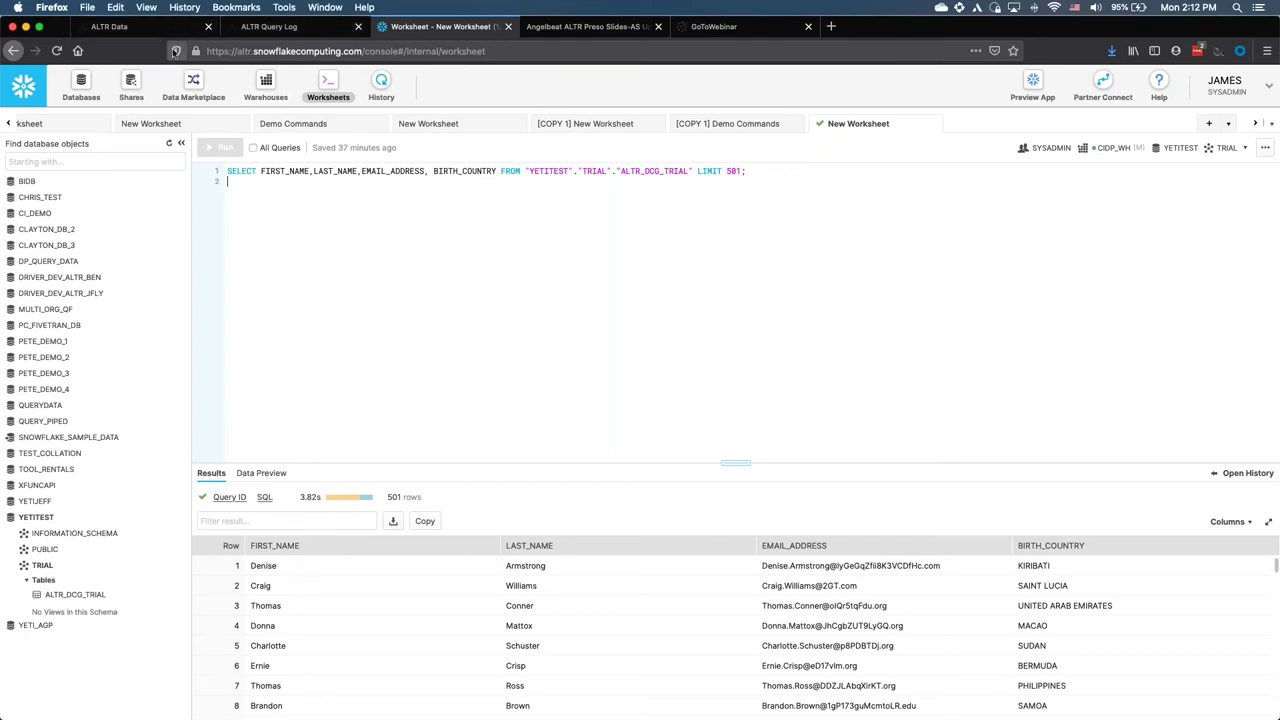
pyautogui.click(130, 27)
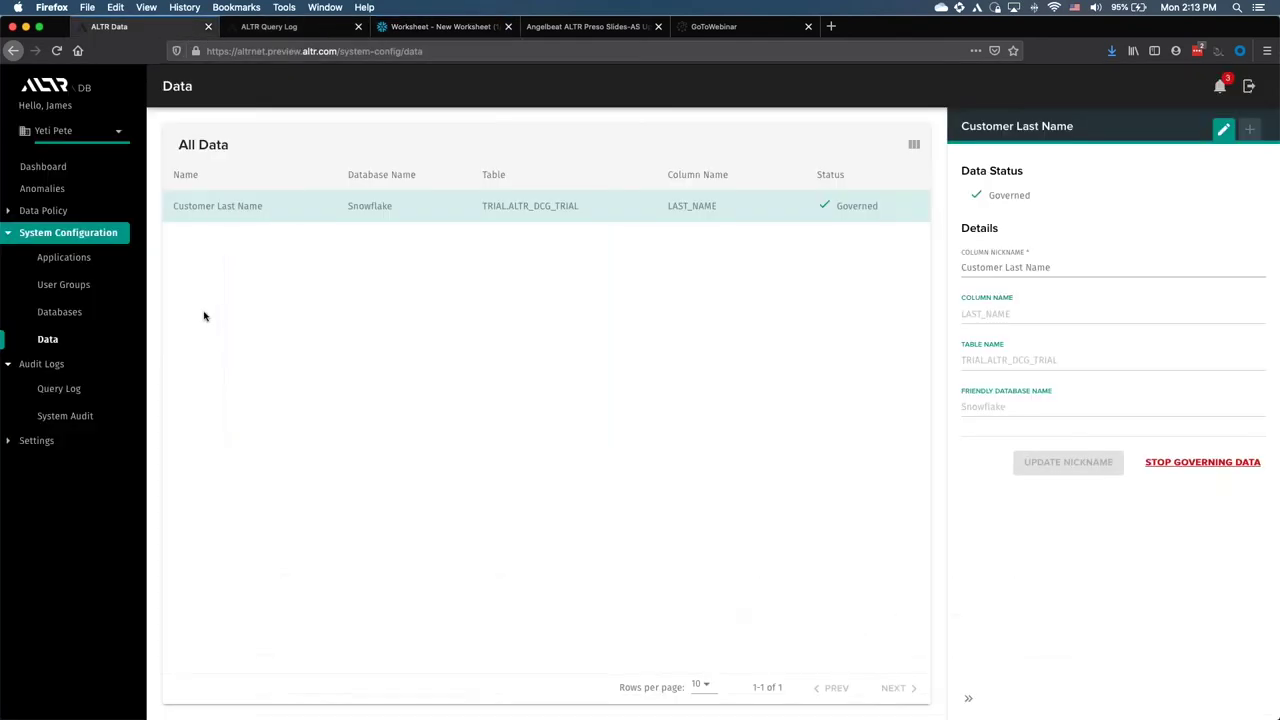
# - Start a new lock on ALTR's Locks page named 'Data Sci PII'
pyautogui.click(61, 212)
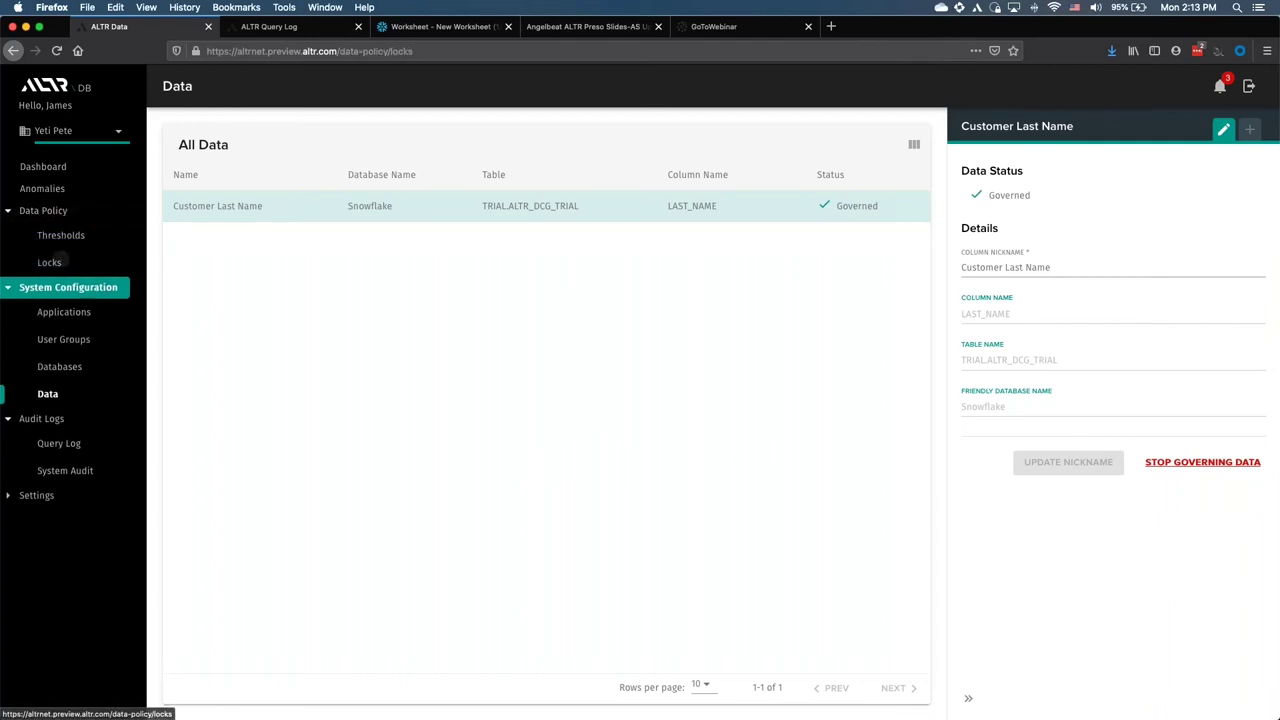
pyautogui.click(52, 262)
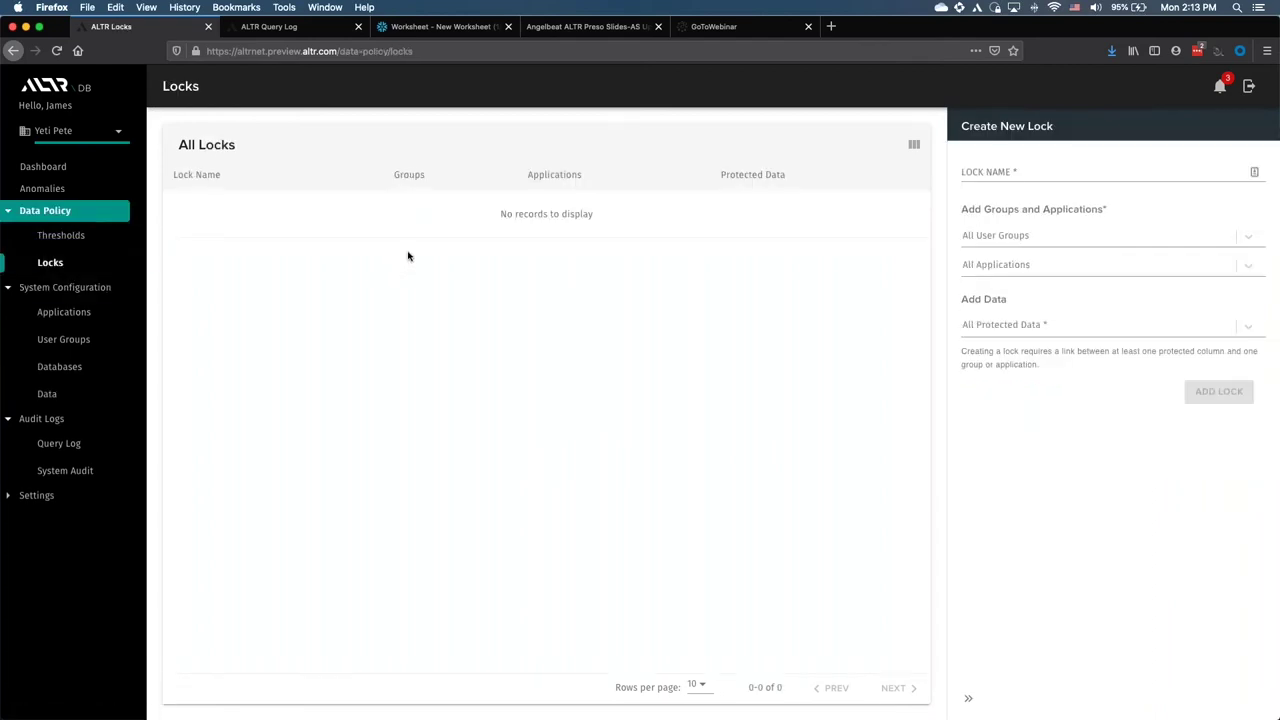
pyautogui.click(1023, 170)
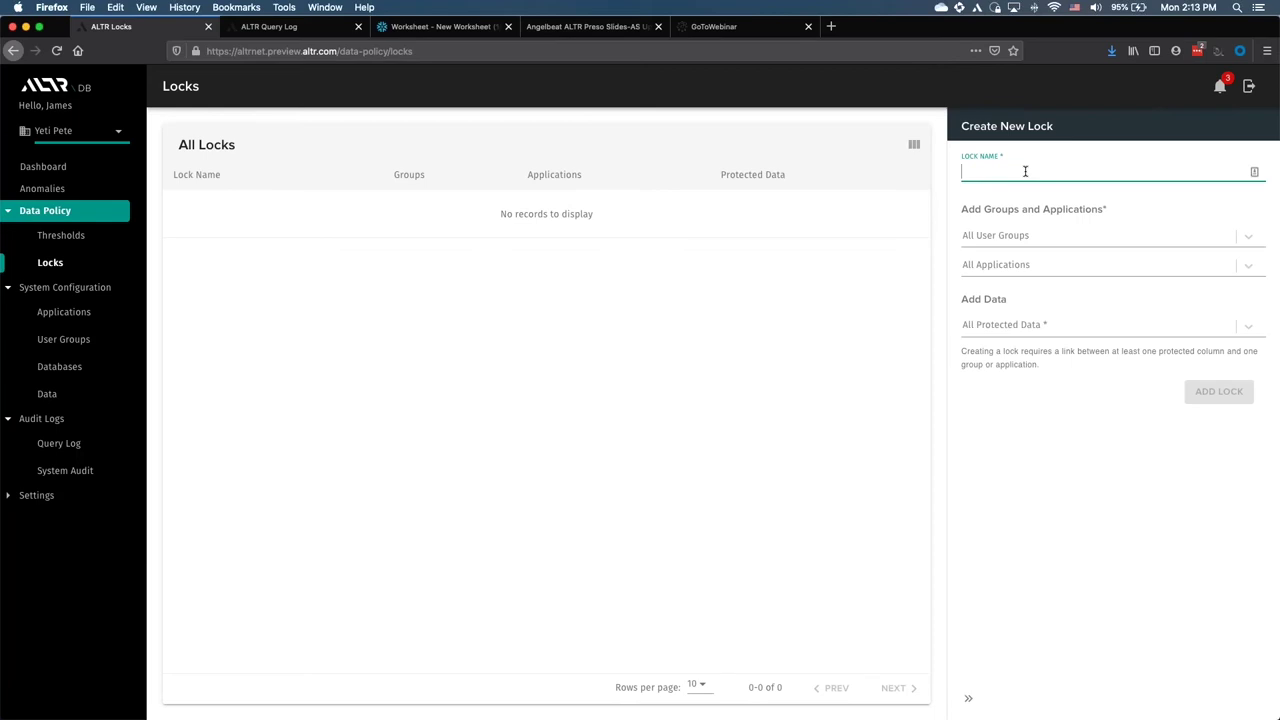
pyautogui.write('Data Sci PII')
# - Assign DATA_SCIENCE, Snowflake and Customer Last Name to the lock and add it
pyautogui.click(1091, 240)
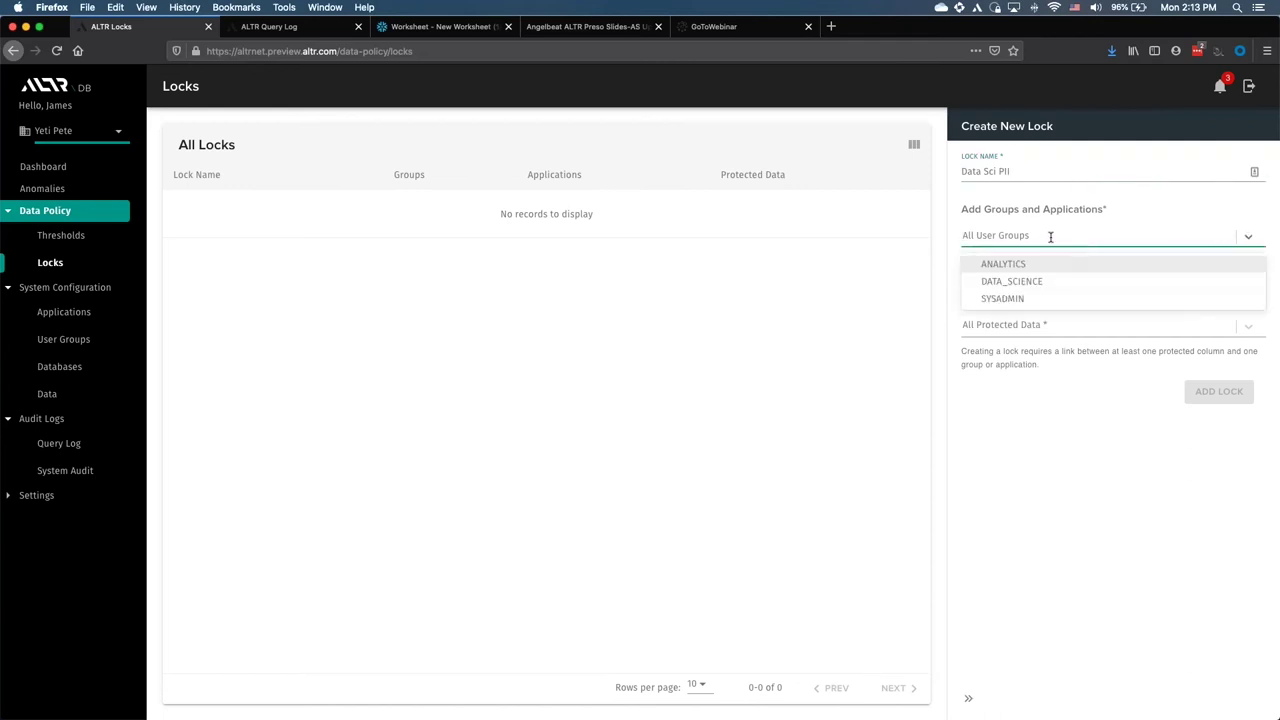
pyautogui.click(1031, 282)
pyautogui.click(1038, 425)
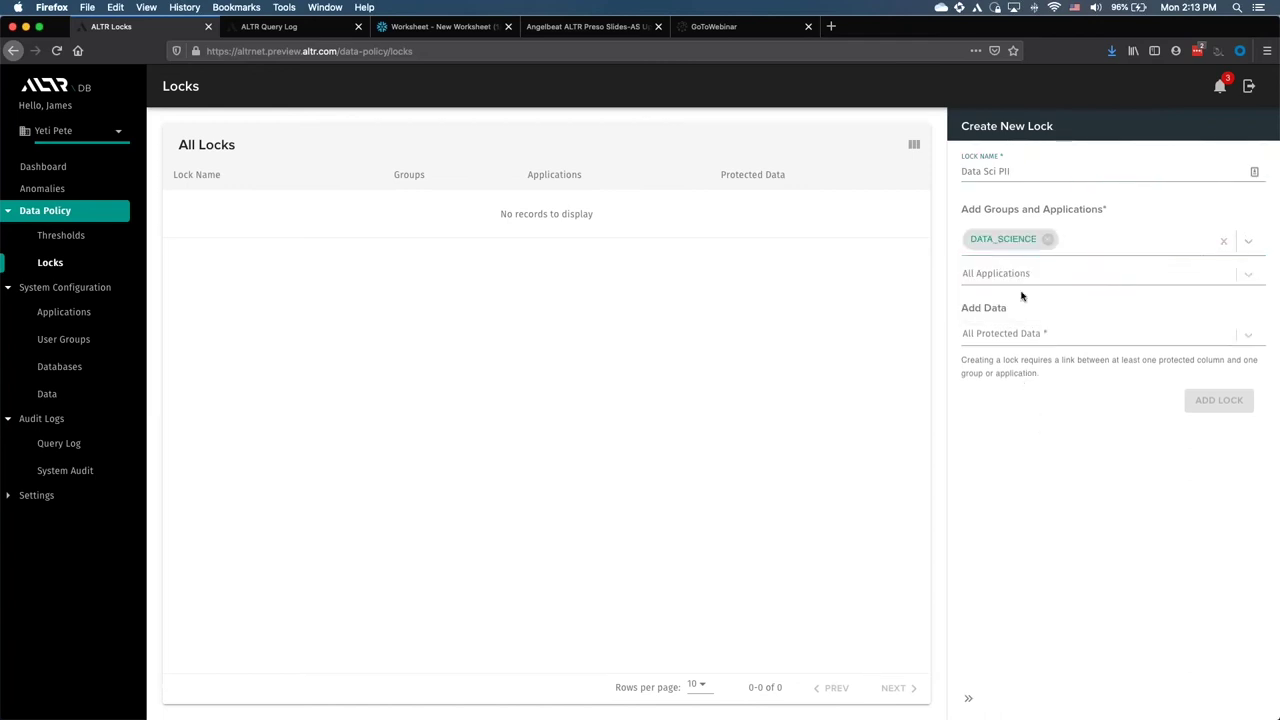
pyautogui.click(1020, 273)
pyautogui.click(1003, 301)
pyautogui.click(1031, 340)
pyautogui.click(1031, 378)
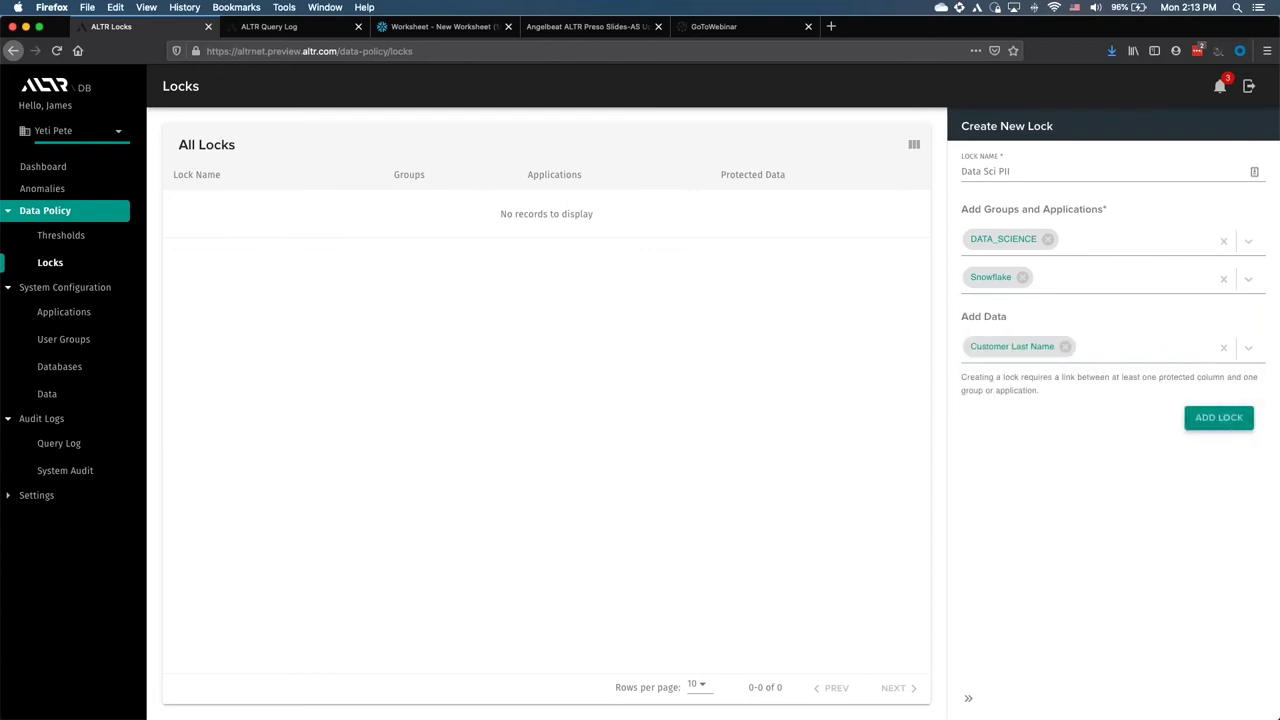
pyautogui.click(1222, 419)
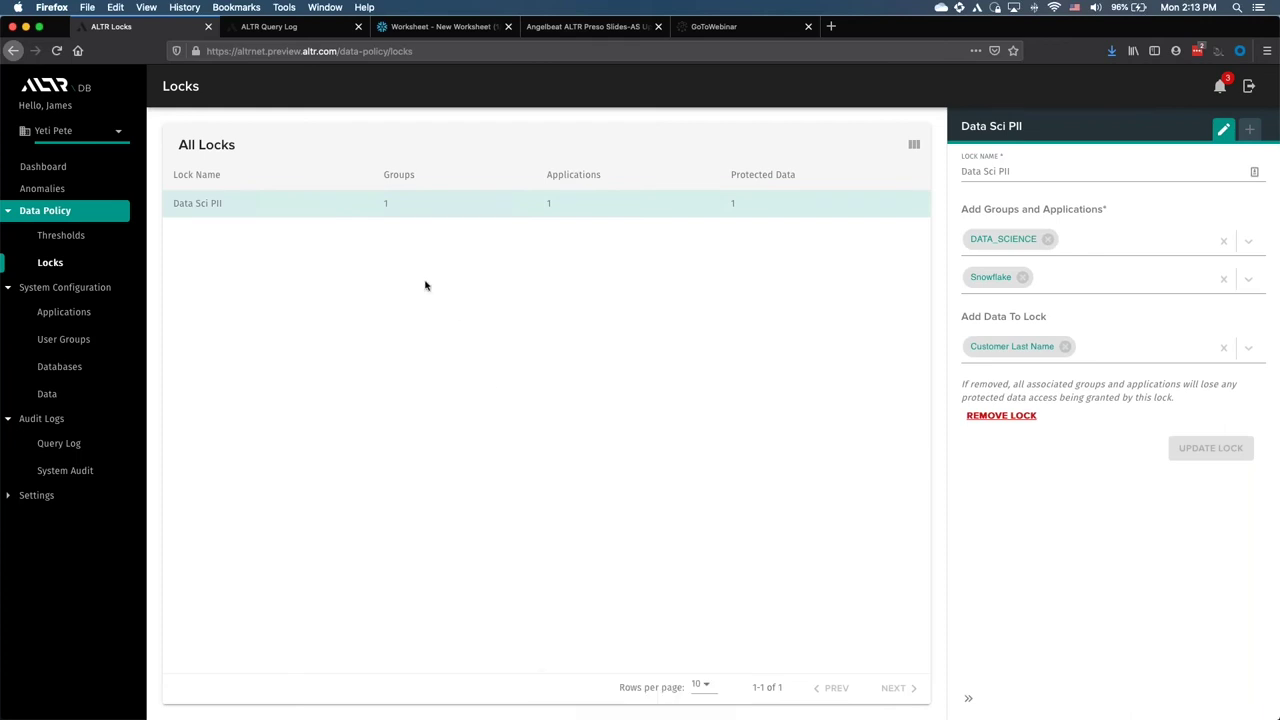
# - Rerun the 501-row customer query in the Snowflake worksheet
pyautogui.click(423, 30)
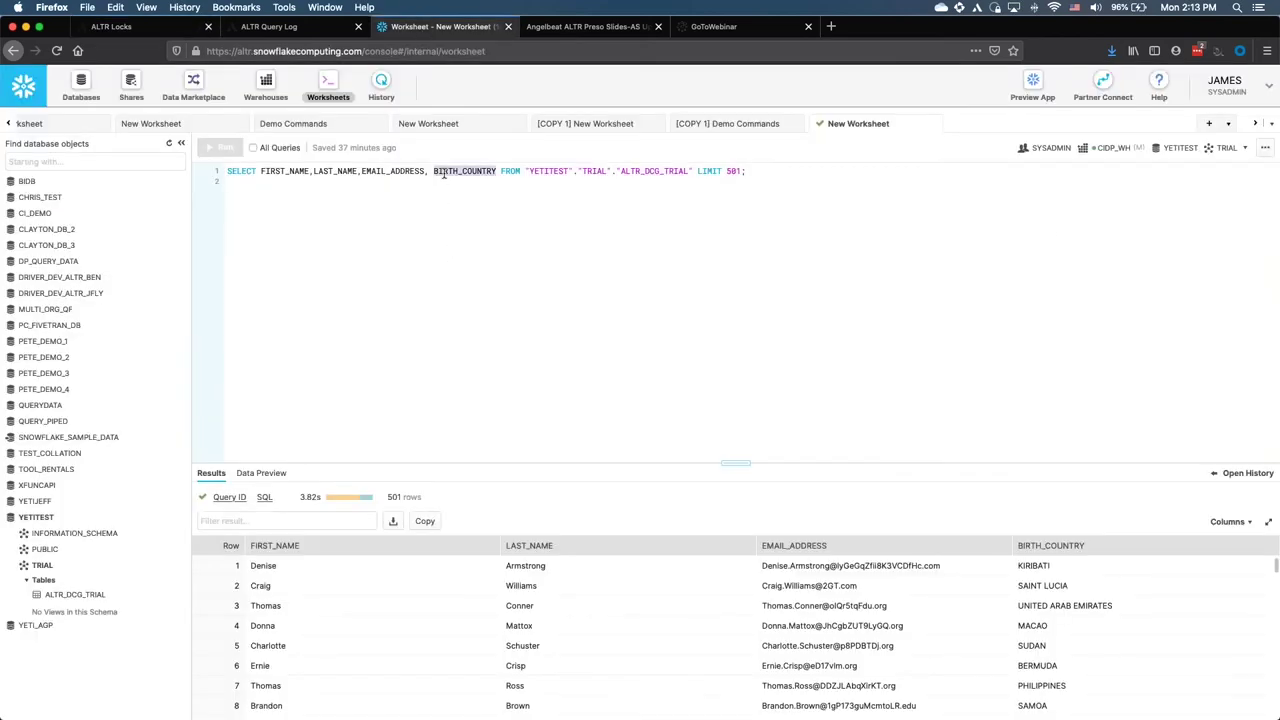
pyautogui.tripleClick(444, 174)
pyautogui.click(222, 149)
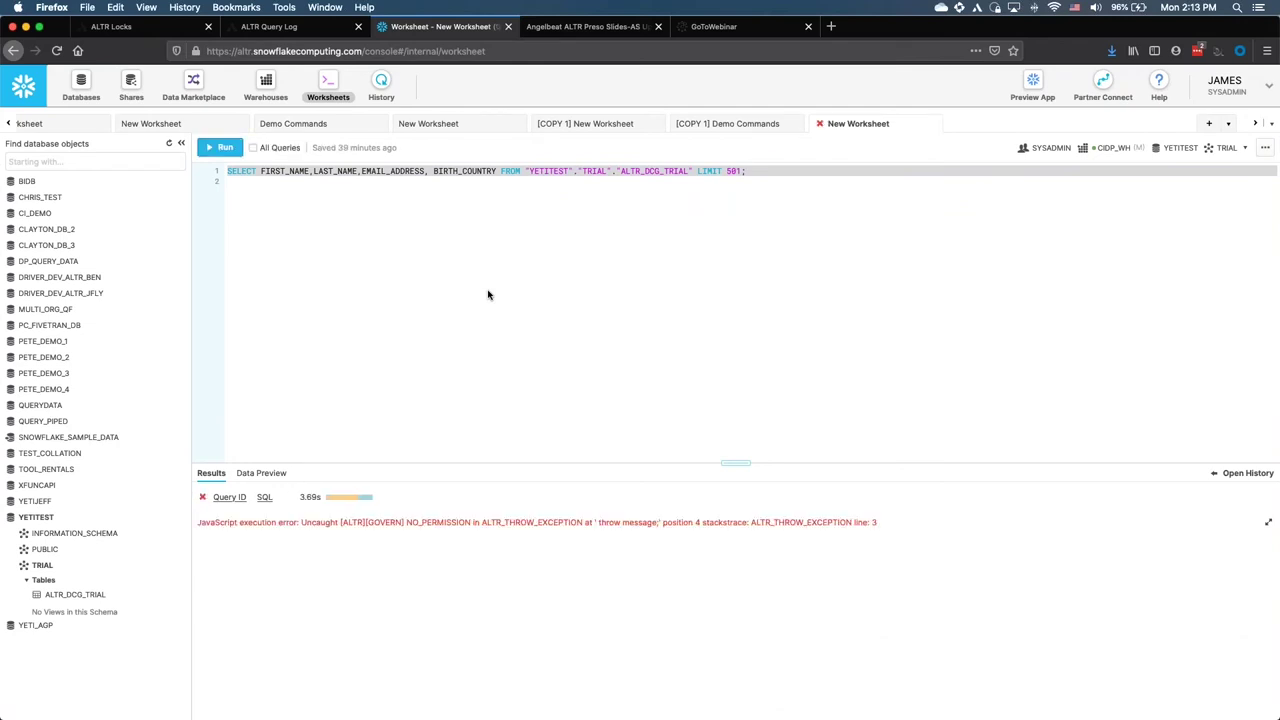
# - Highlight NO_PERMISSION in the ALTR error and the LAST_NAME column in the query
pyautogui.doubleClick(412, 522)
pyautogui.click(463, 522)
pyautogui.doubleClick(463, 522)
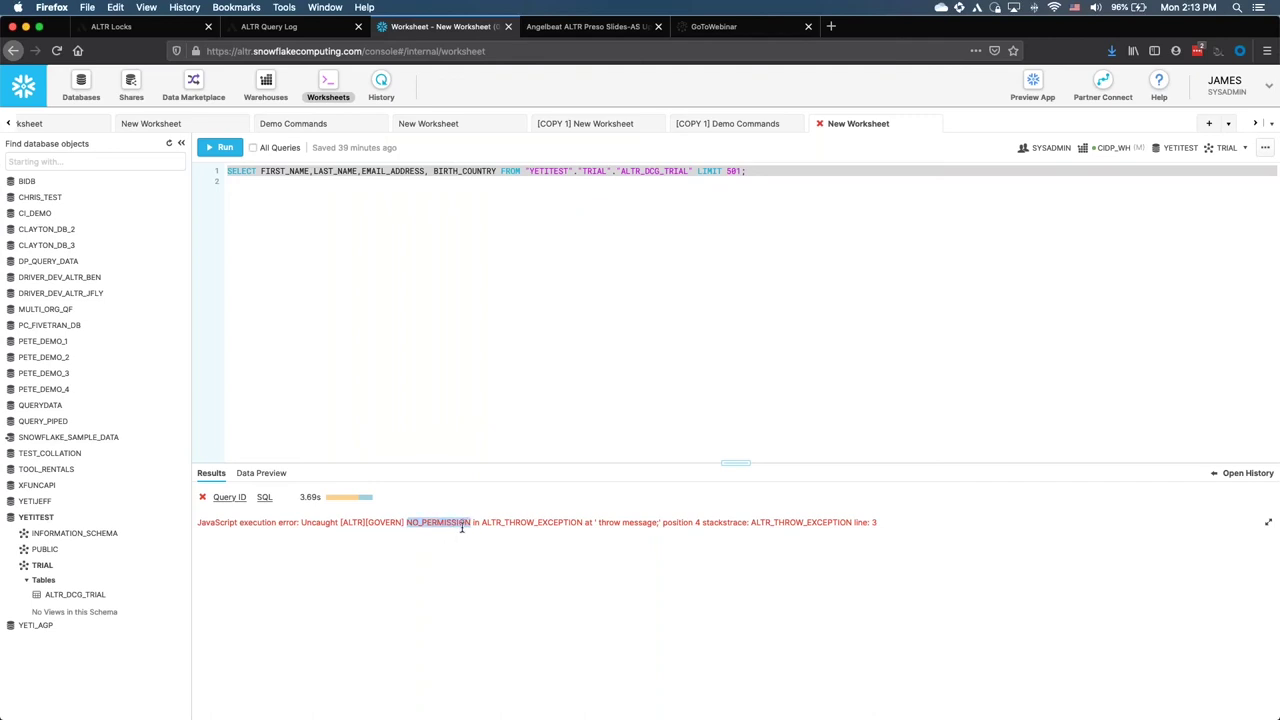
pyautogui.doubleClick(345, 171)
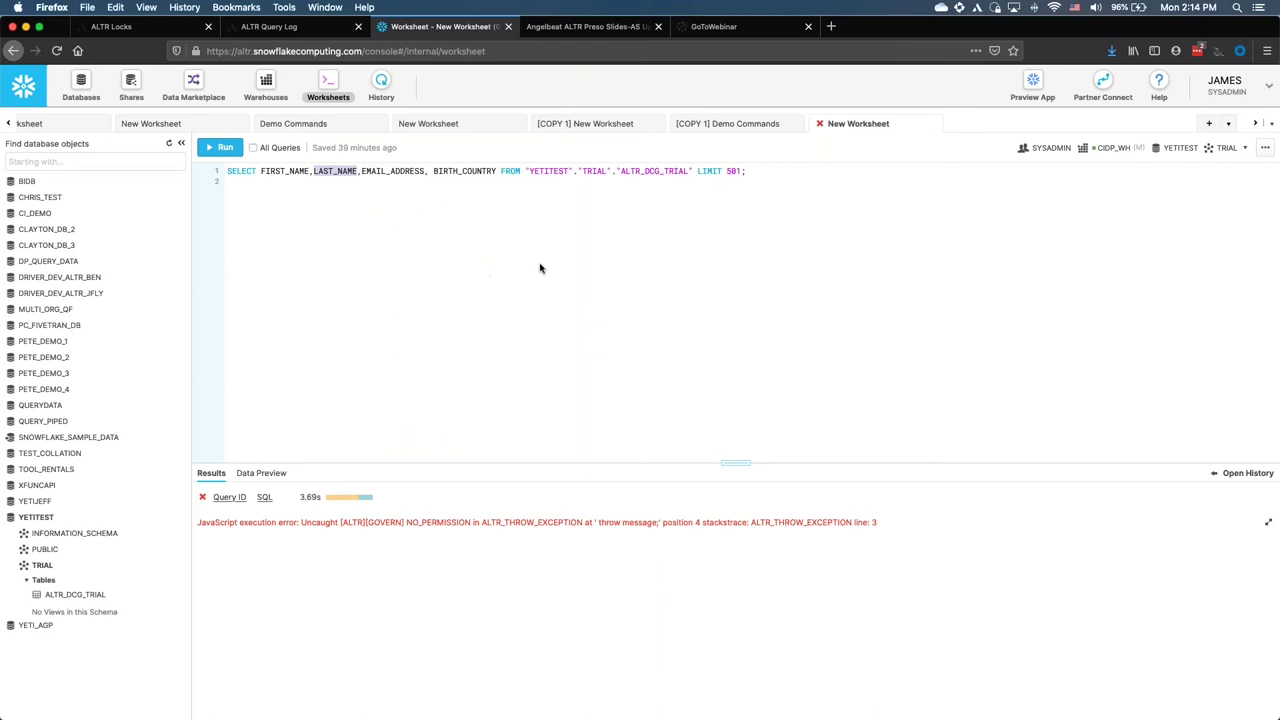
# - Change the worksheet role from SYSADMIN to DATA_SCIENCE and rerun the query, getting 501 rows
pyautogui.click(1050, 148)
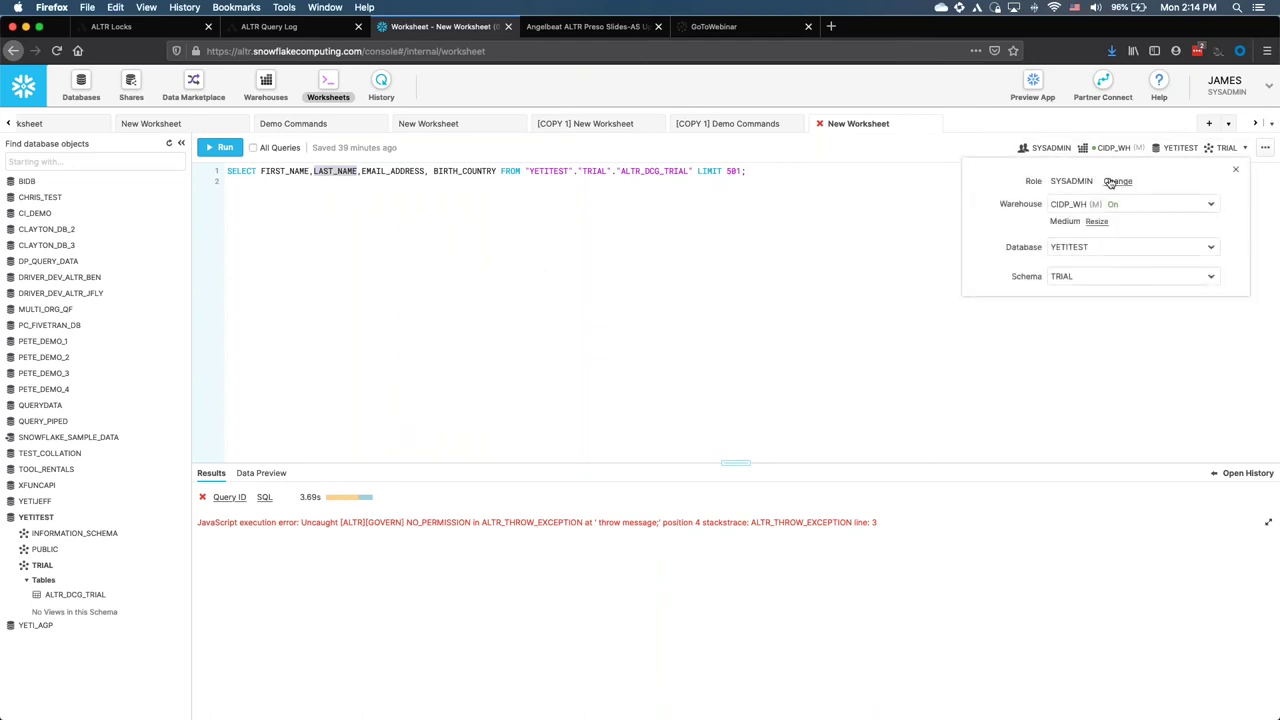
pyautogui.click(1116, 181)
pyautogui.click(1092, 187)
pyautogui.scroll(-3, 1097, 228)
pyautogui.click(1094, 240)
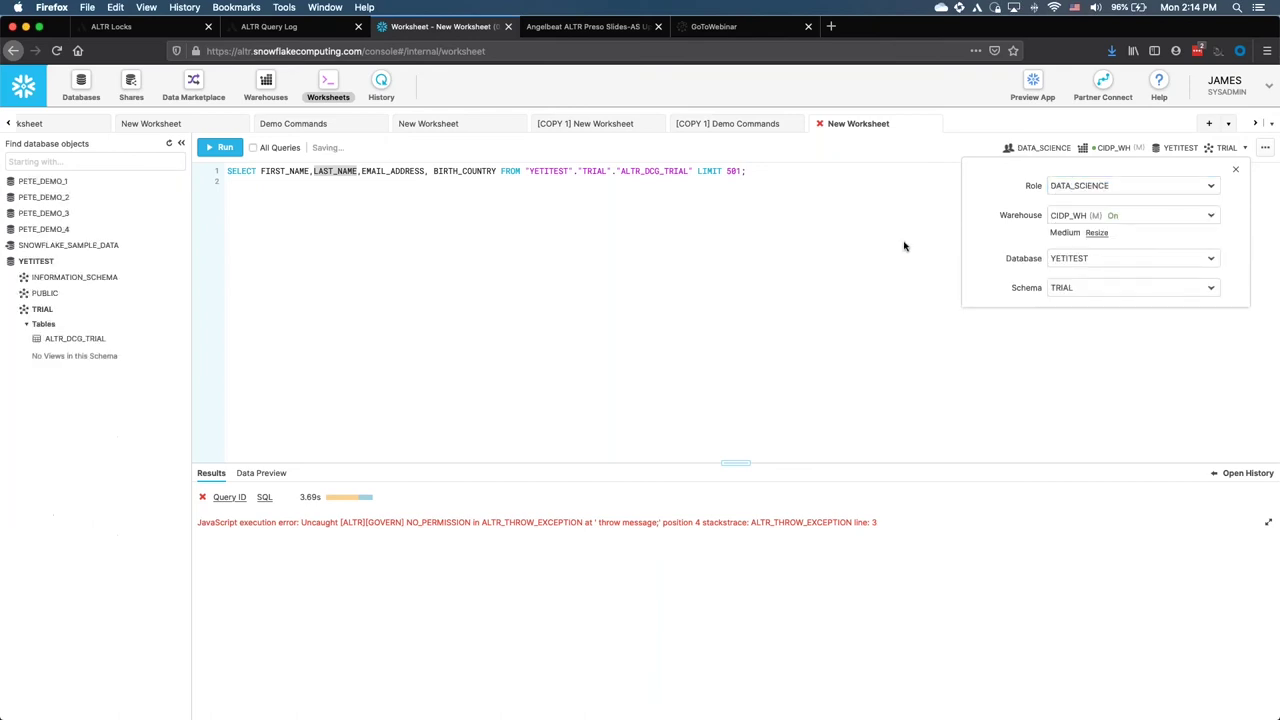
pyautogui.click(586, 172)
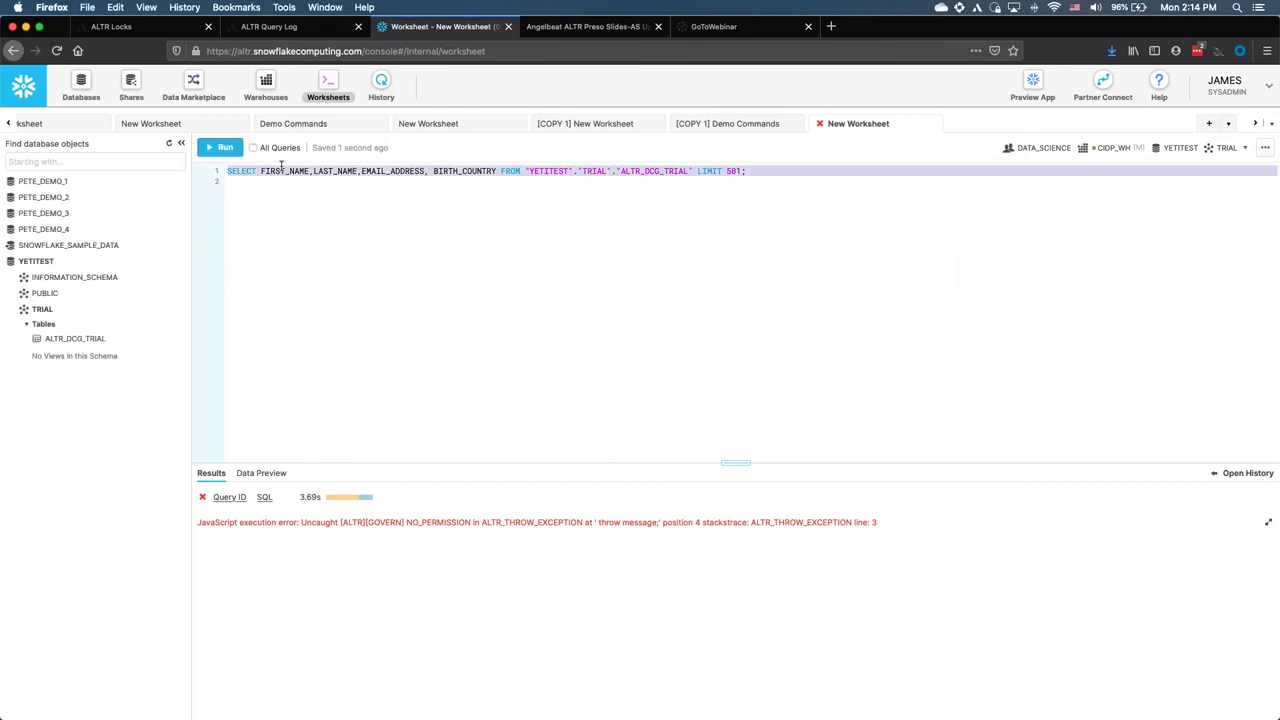
pyautogui.click(223, 150)
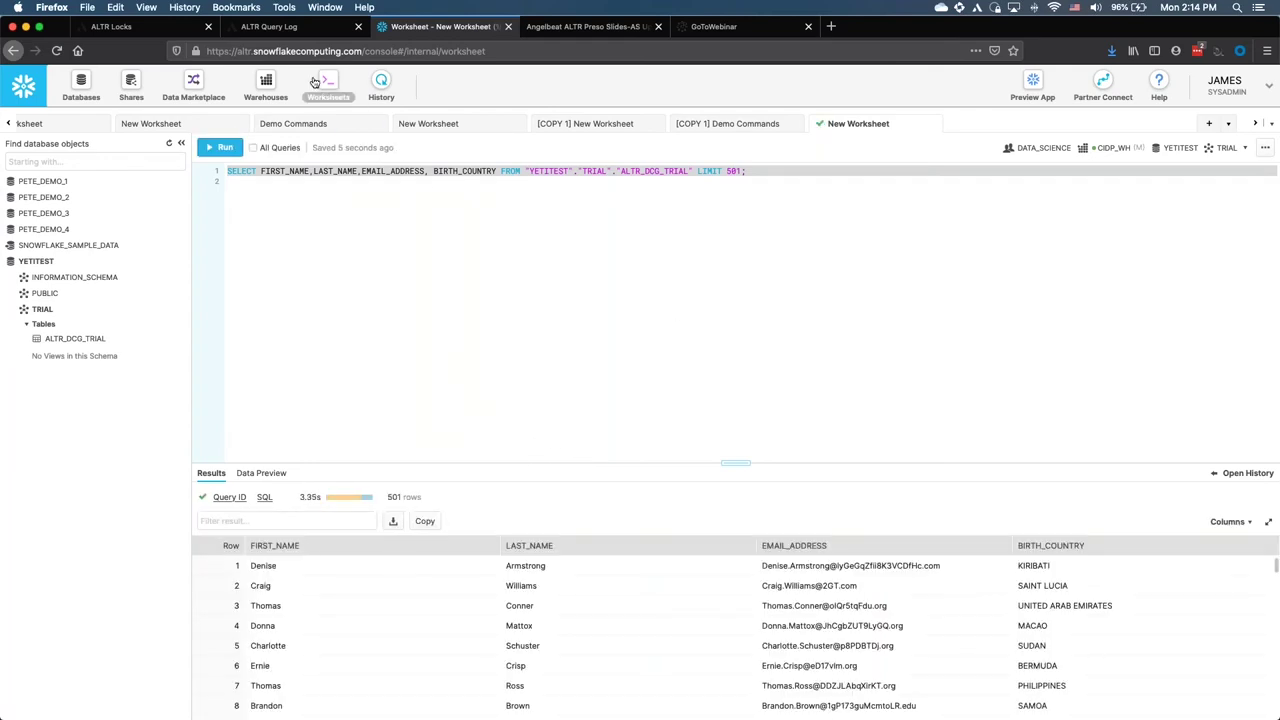
# - Start a new threshold named 'PII Lock' set to Block
pyautogui.click(126, 30)
pyautogui.click(64, 237)
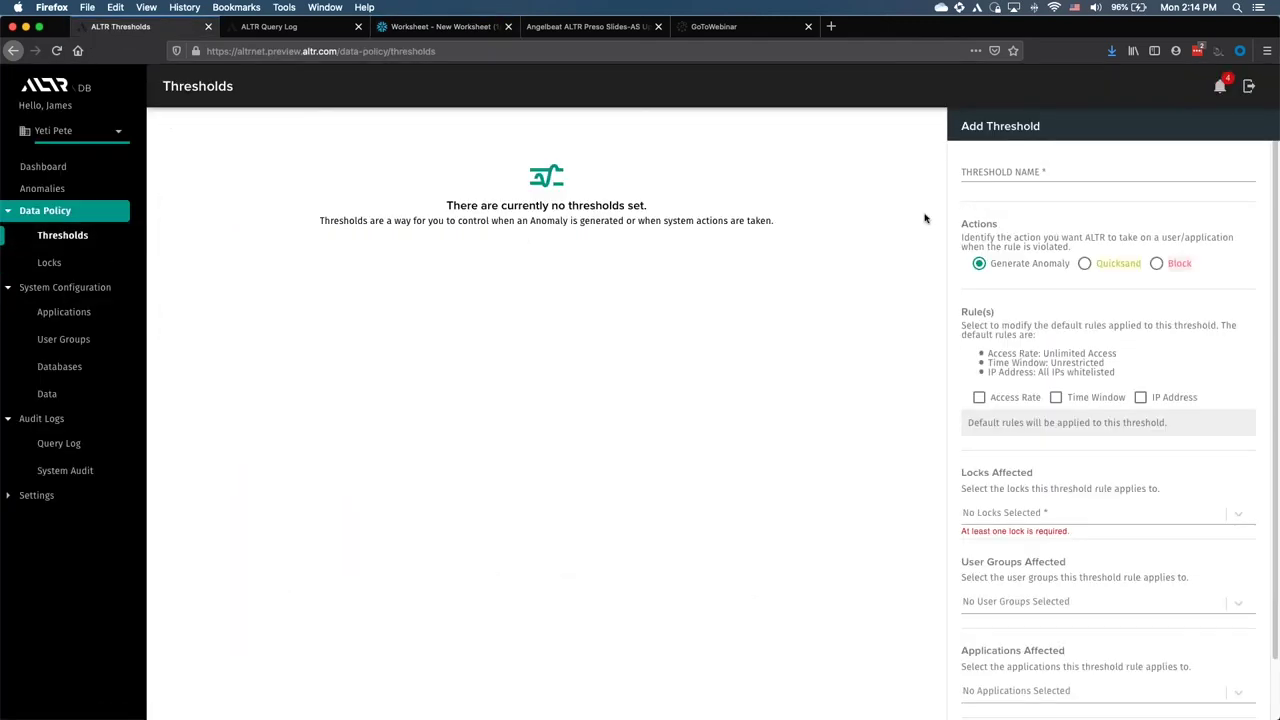
pyautogui.click(1026, 176)
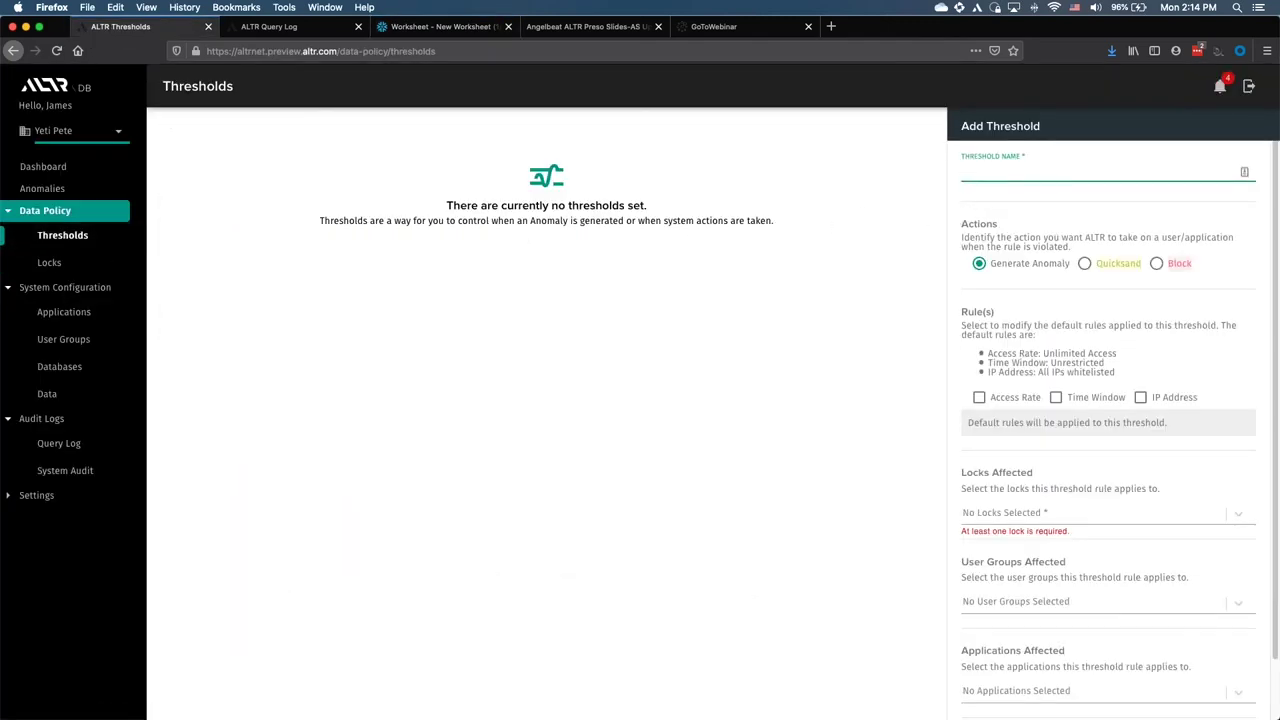
pyautogui.write('PII Lock')
pyautogui.click(1157, 264)
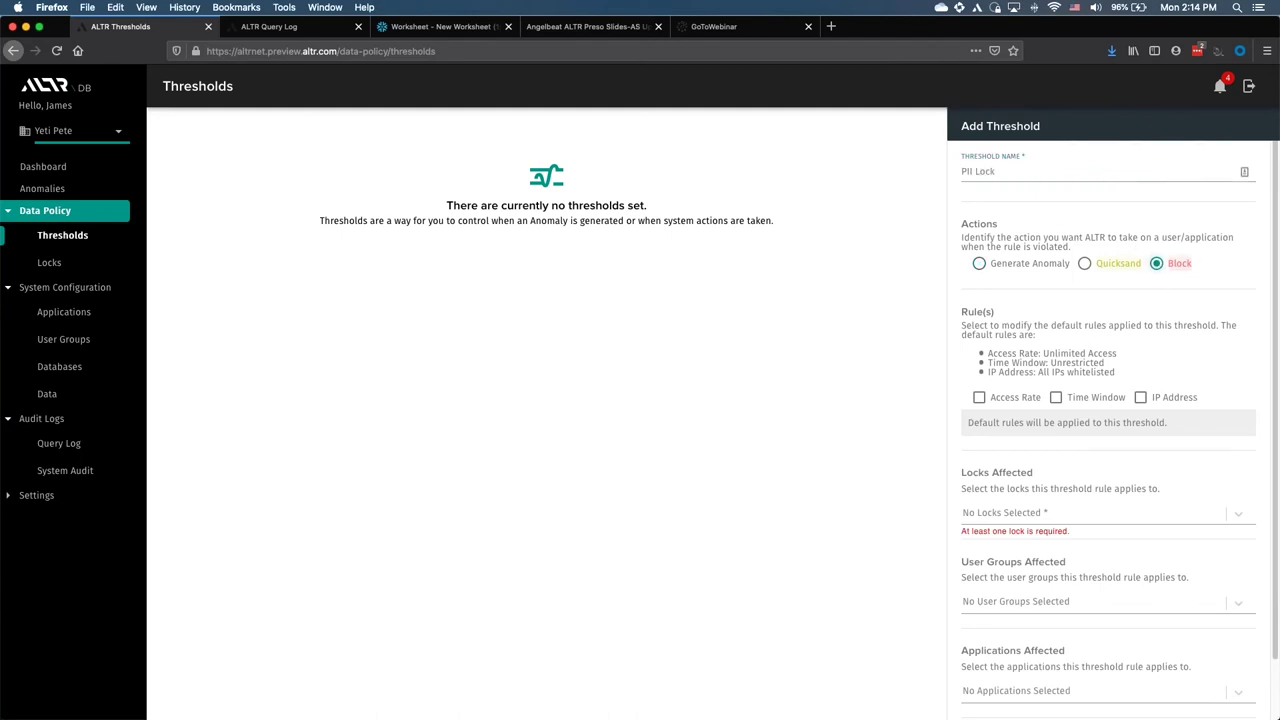
# - Add an Access Rate rule limiting access to 500 per Day
pyautogui.click(1017, 398)
pyautogui.doubleClick(1072, 446)
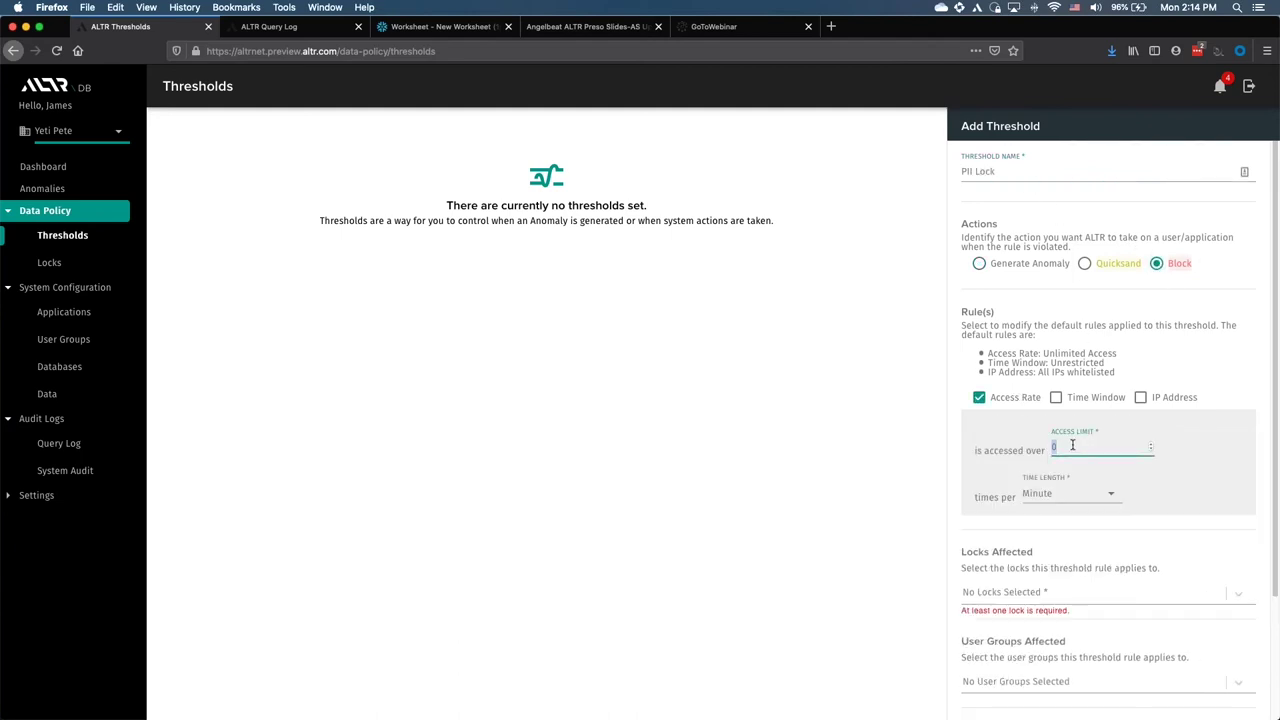
pyautogui.write('500')
pyautogui.click(1110, 492)
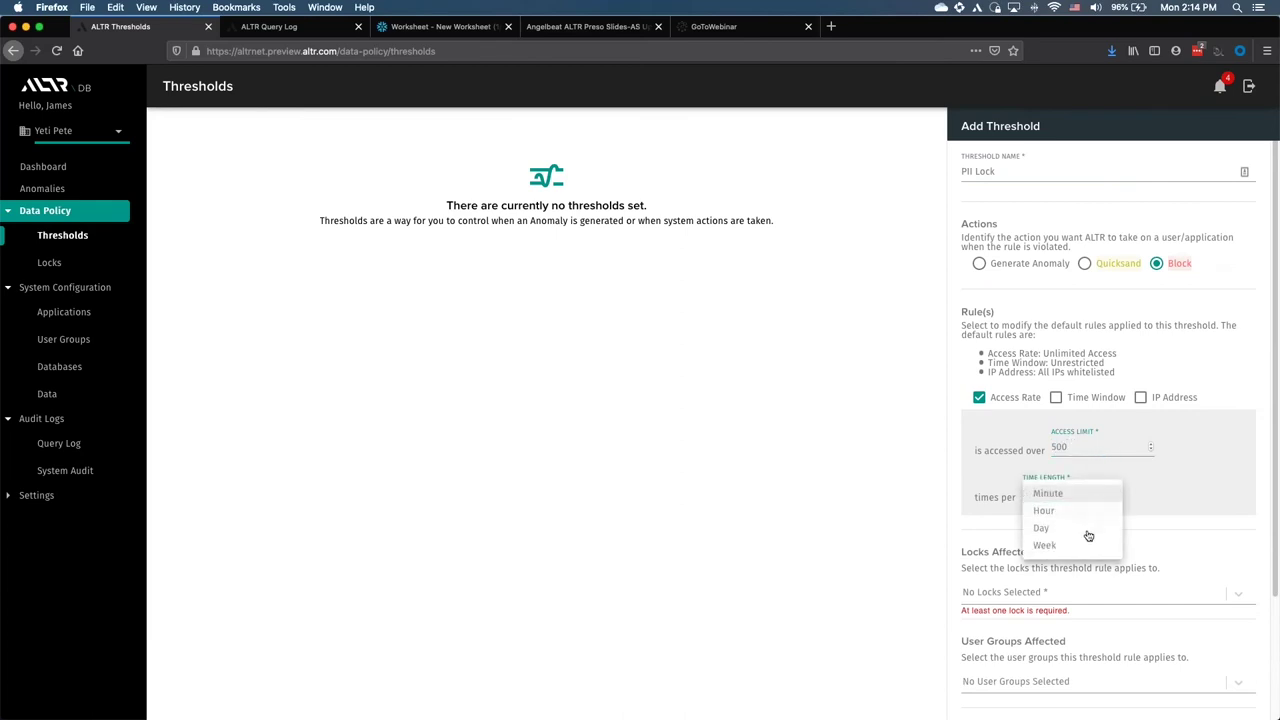
pyautogui.click(1088, 536)
# - Apply the threshold to the Data Sci PII lock and DATA_SCIENCE, then create it
pyautogui.scroll(-1, 1157, 549)
pyautogui.click(1143, 563)
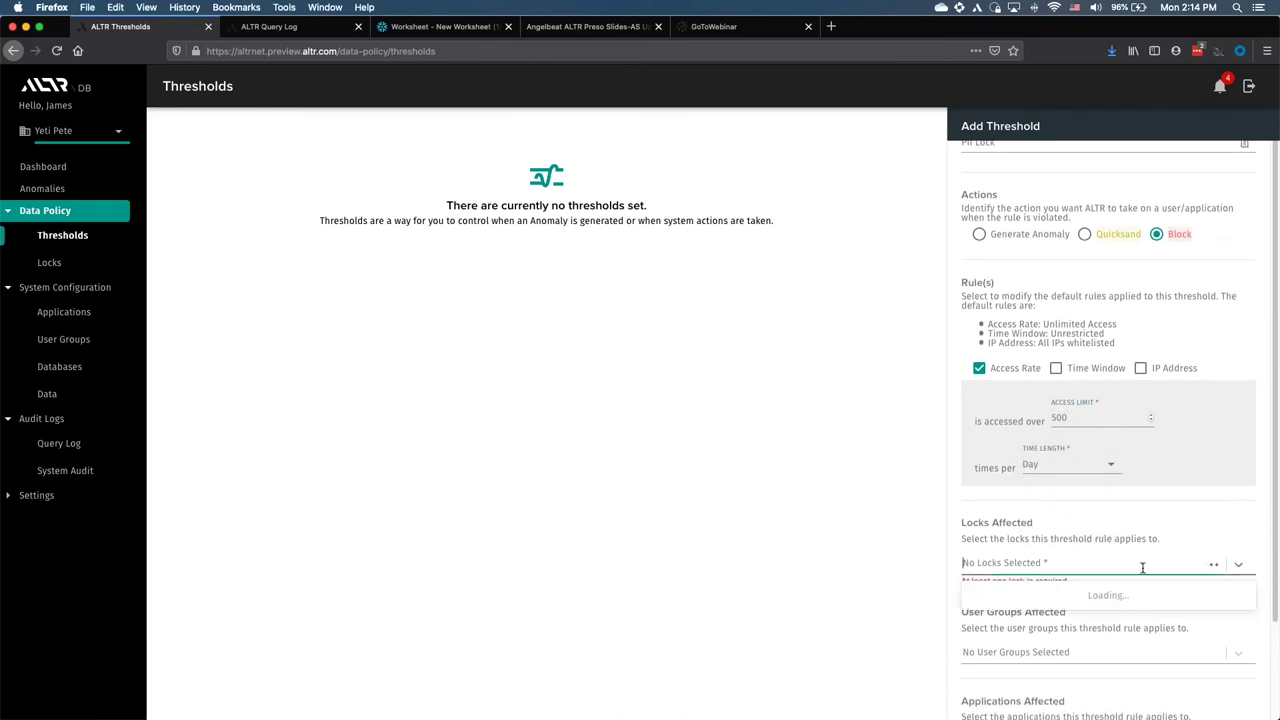
pyautogui.click(1104, 593)
pyautogui.click(1150, 537)
pyautogui.scroll(-4, 1090, 545)
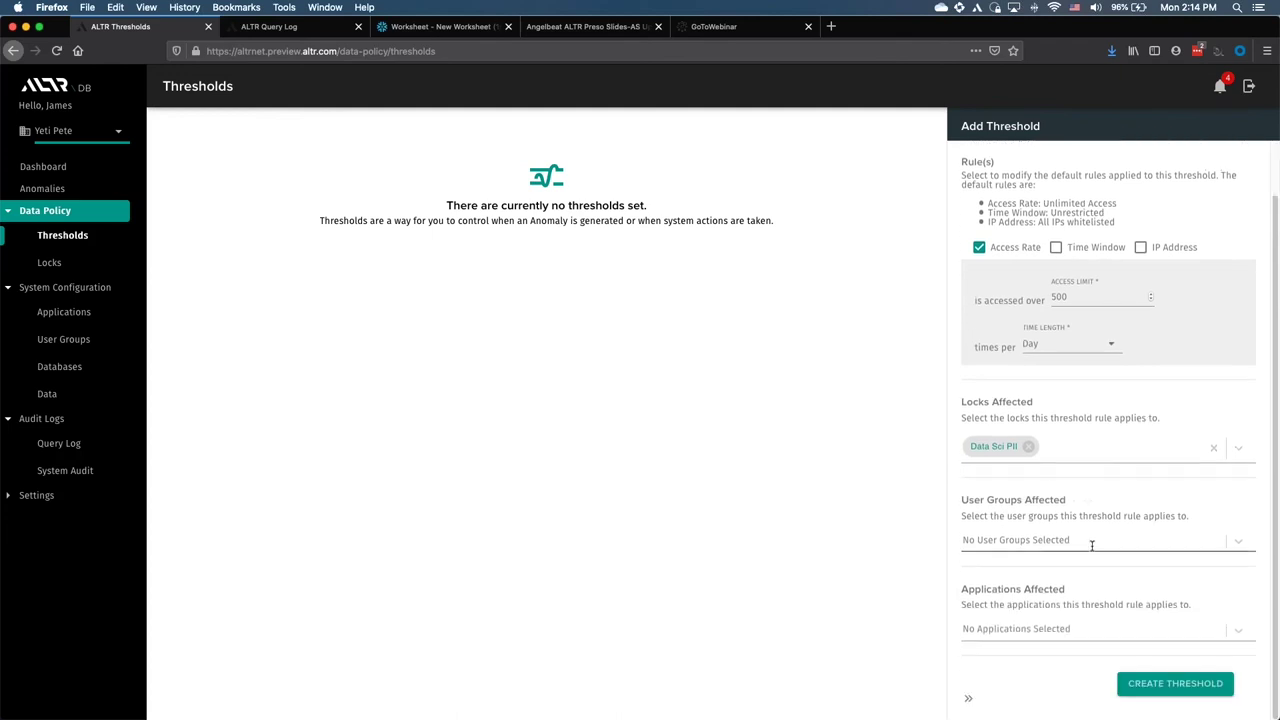
pyautogui.click(1088, 541)
pyautogui.click(1054, 589)
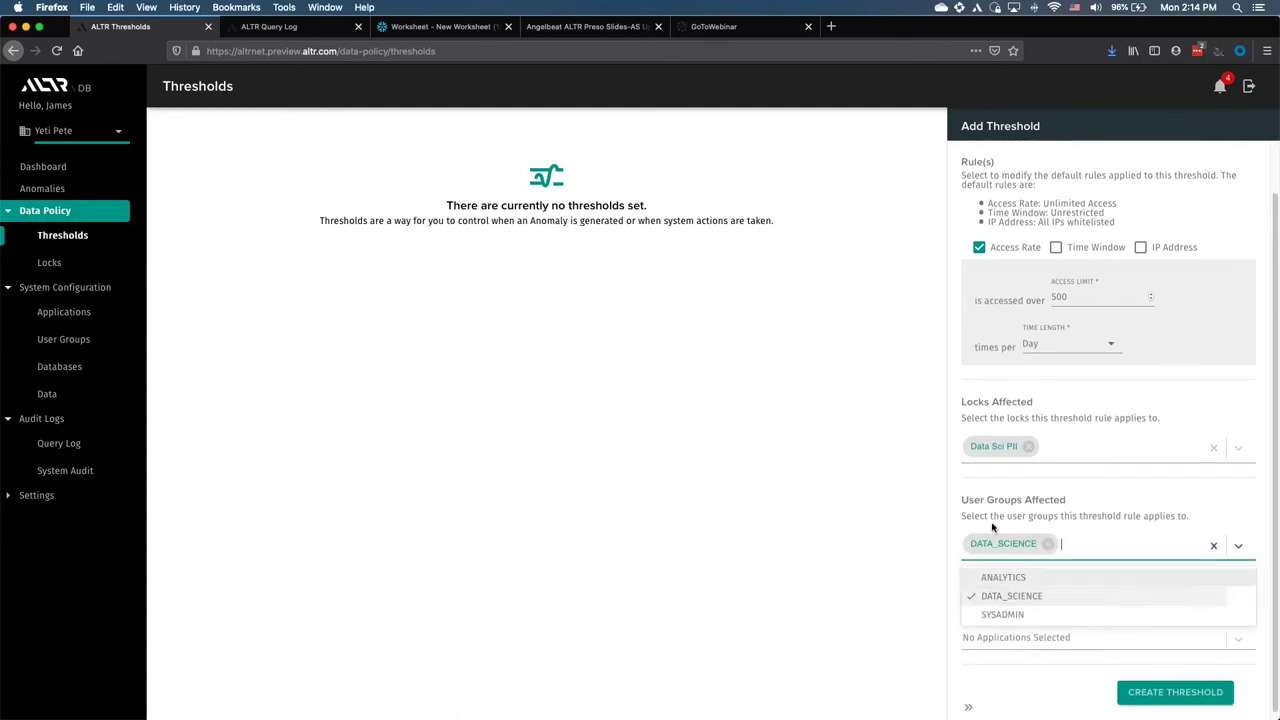
pyautogui.click(987, 548)
pyautogui.click(1190, 692)
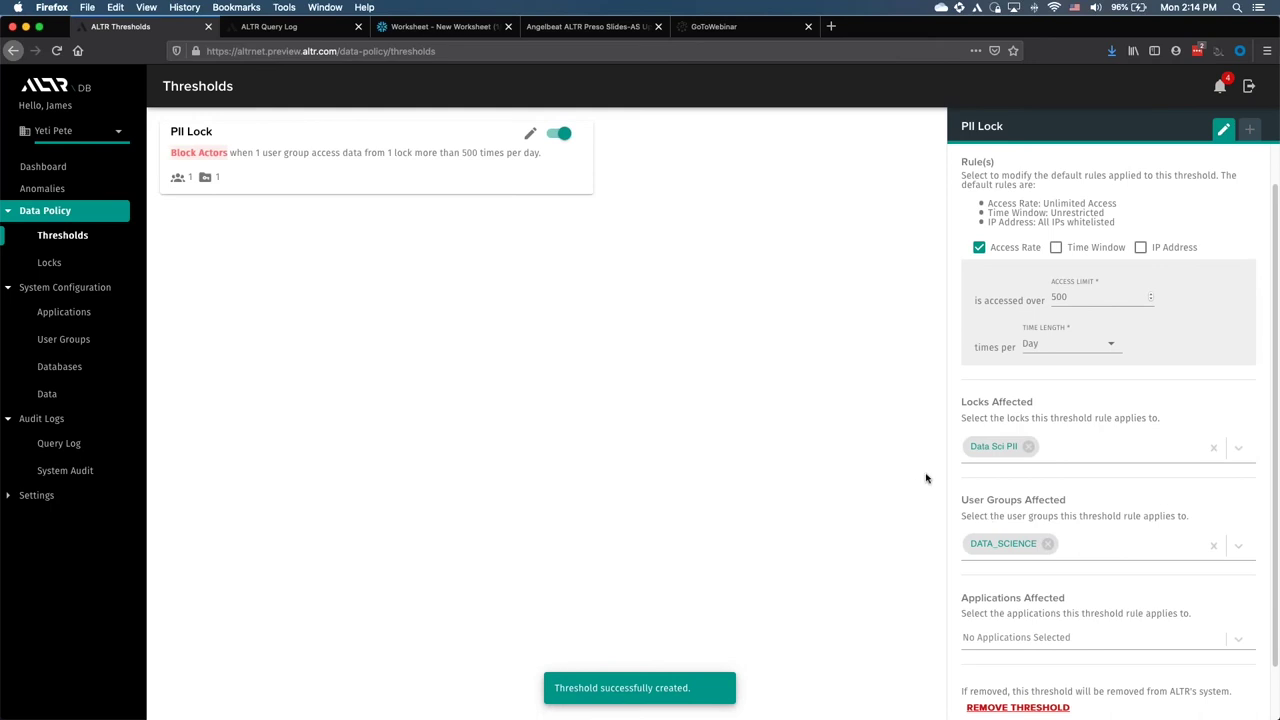
# - Scroll through the PII Lock threshold settings to review them
pyautogui.scroll(3, 1122, 515)
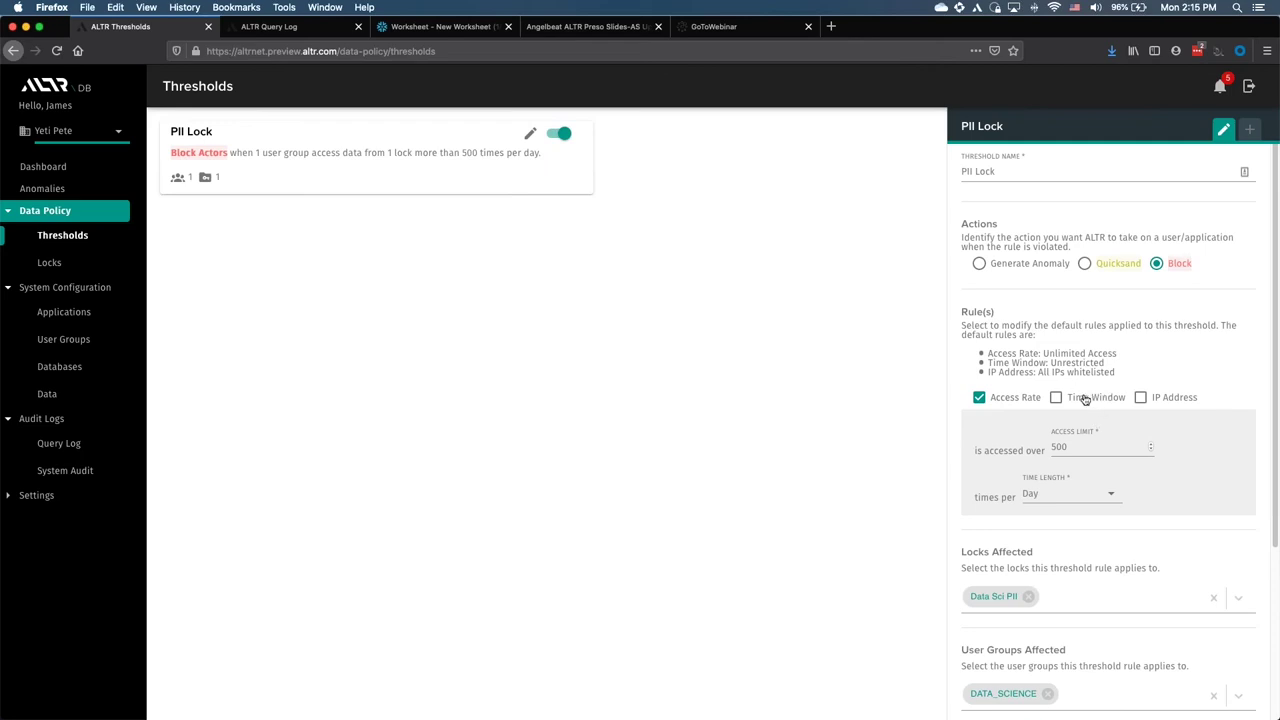
pyautogui.scroll(-1, 1113, 370)
pyautogui.scroll(-1, 1113, 370)
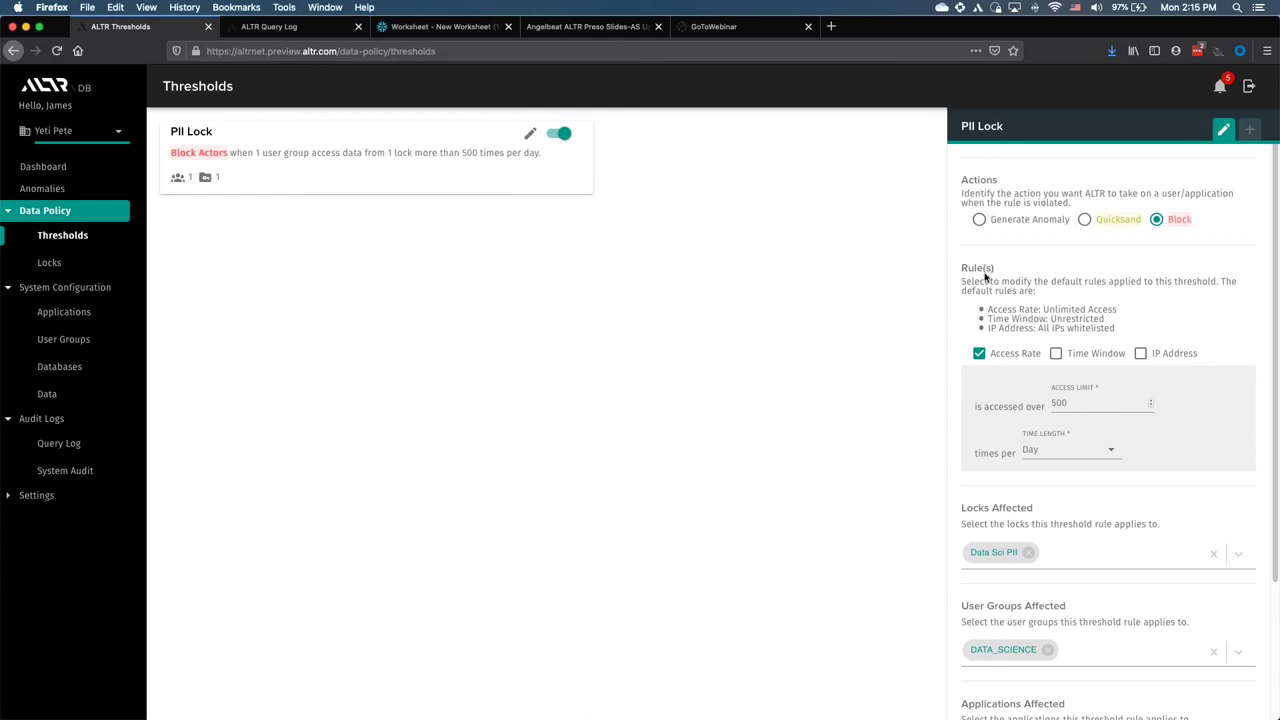
pyautogui.scroll(-2, 1028, 334)
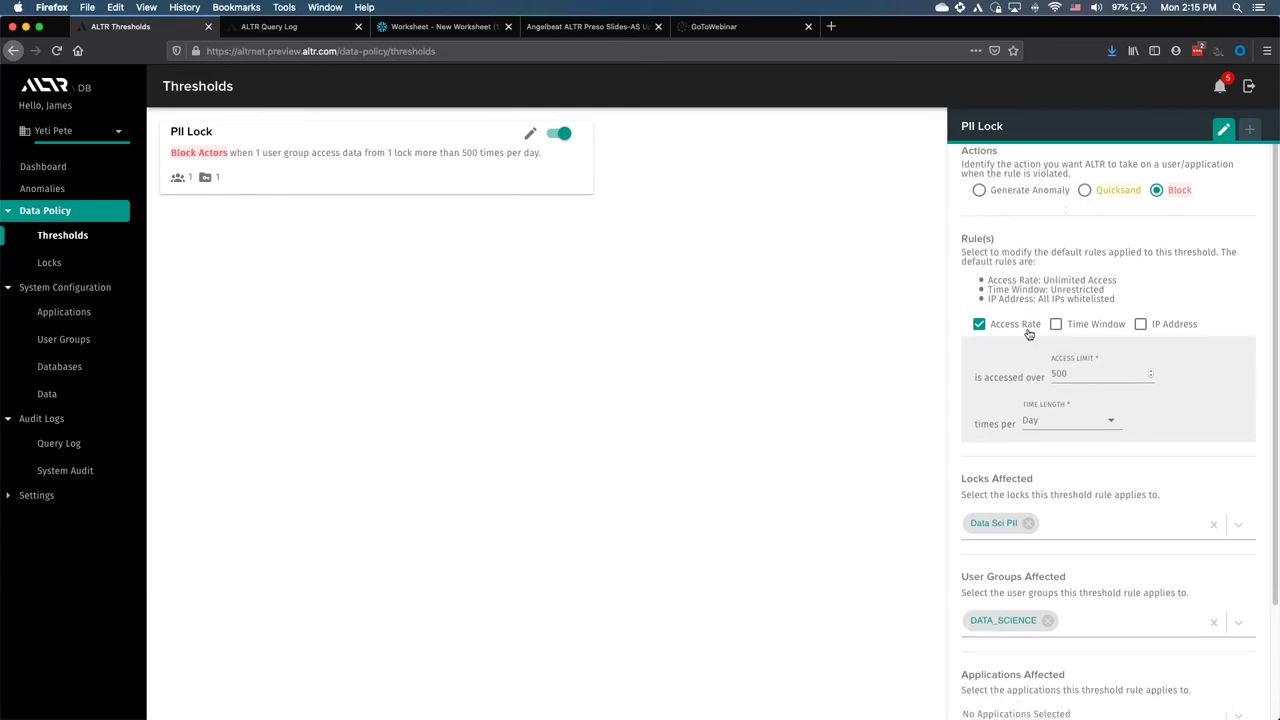
pyautogui.scroll(-2, 960, 409)
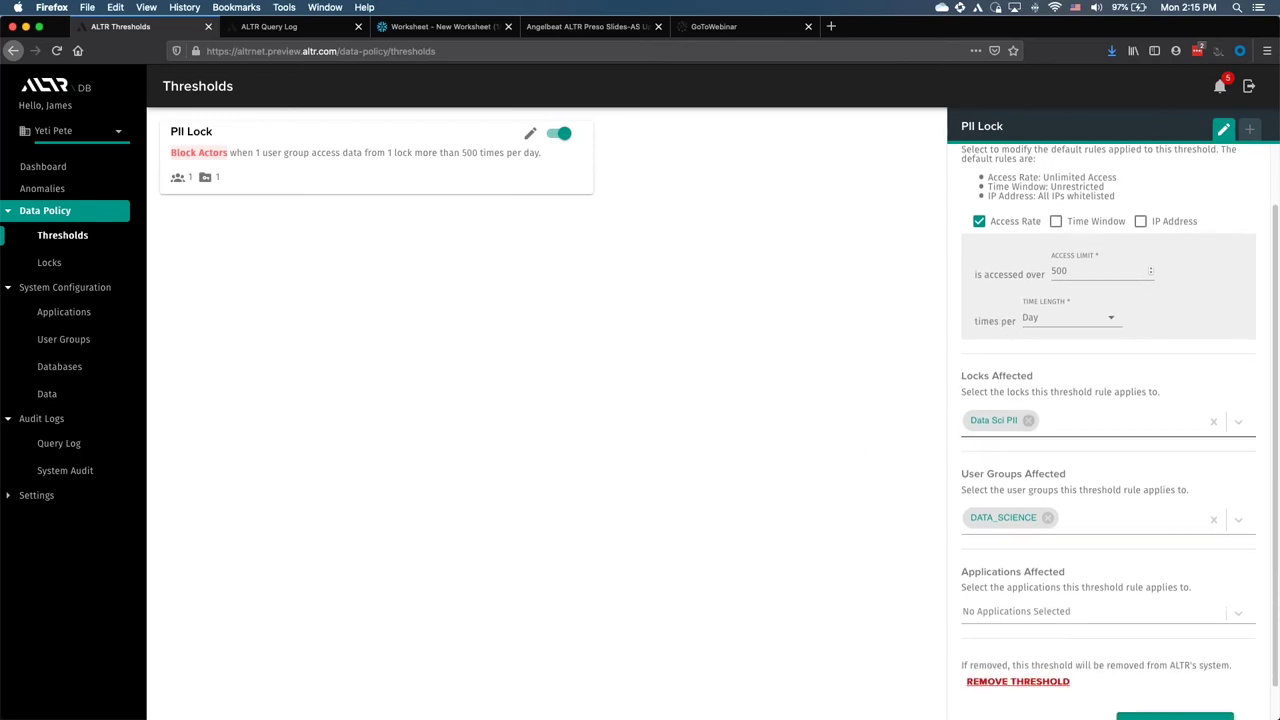
pyautogui.scroll(-1, 1041, 397)
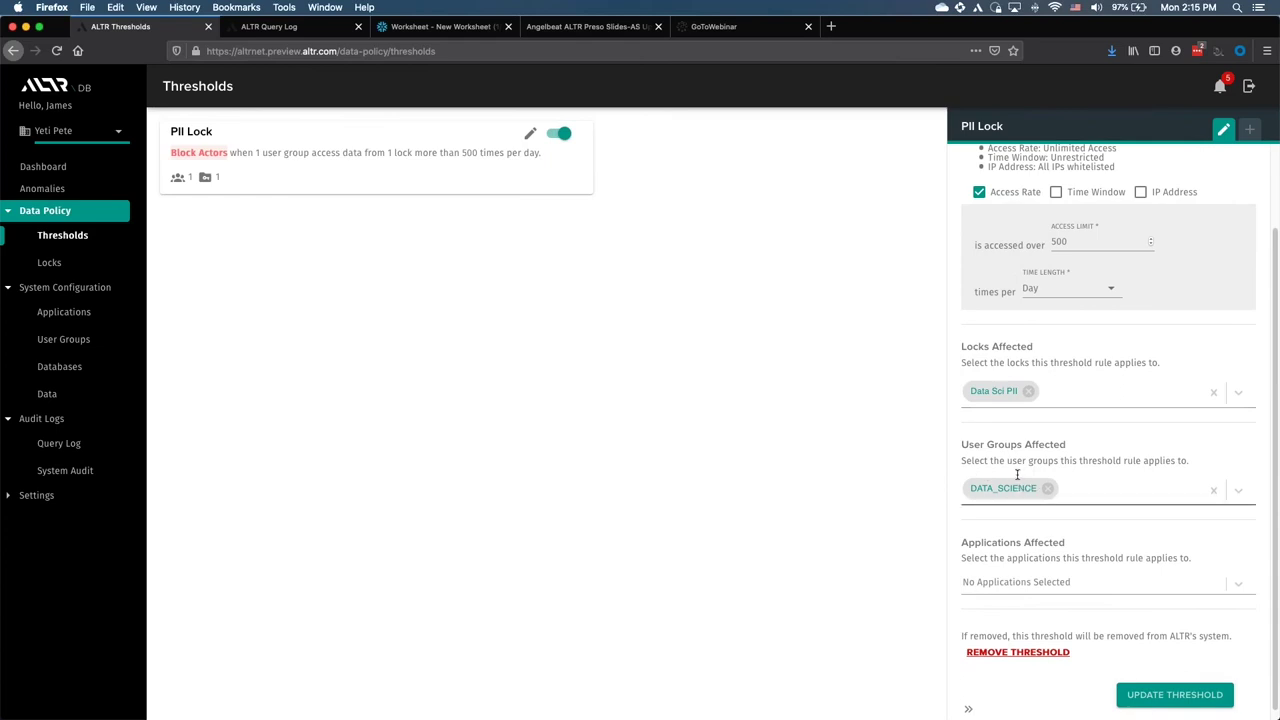
pyautogui.scroll(1, 1016, 470)
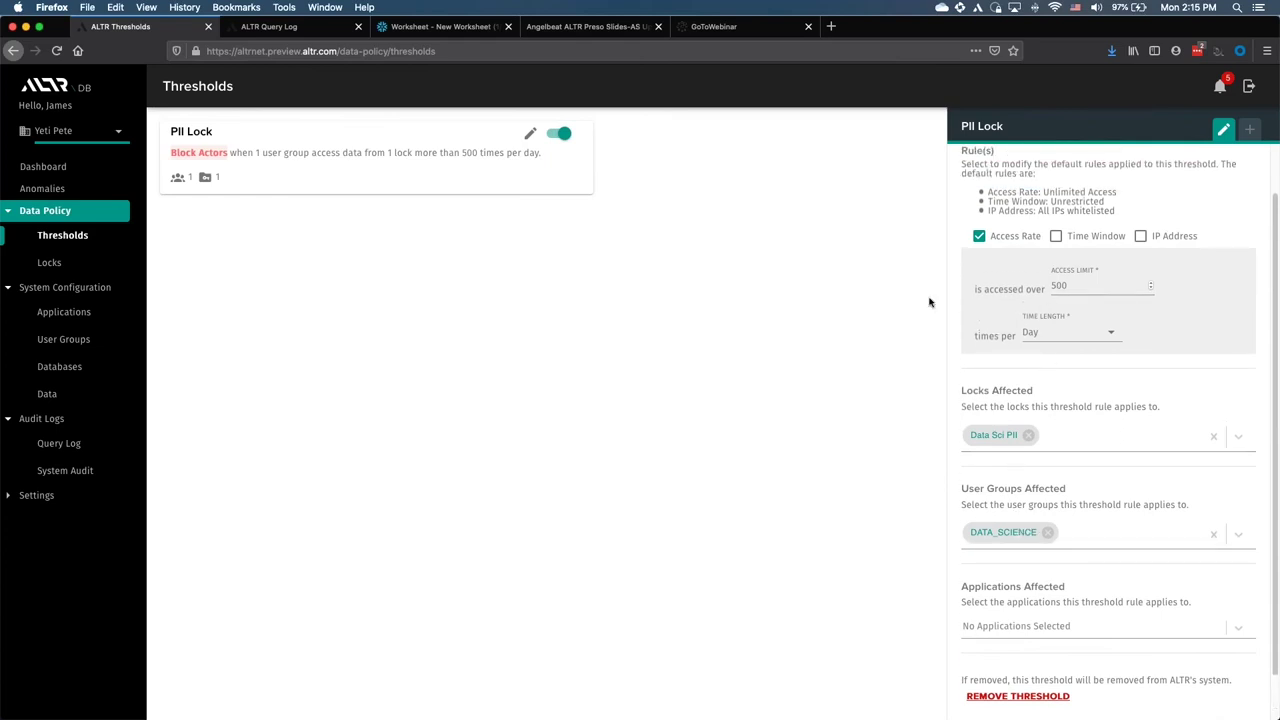
# - Reload the ALTR Query Log and confirm the latest DATA_SCIENCE query returned 501 rows
pyautogui.click(308, 35)
pyautogui.click(57, 50)
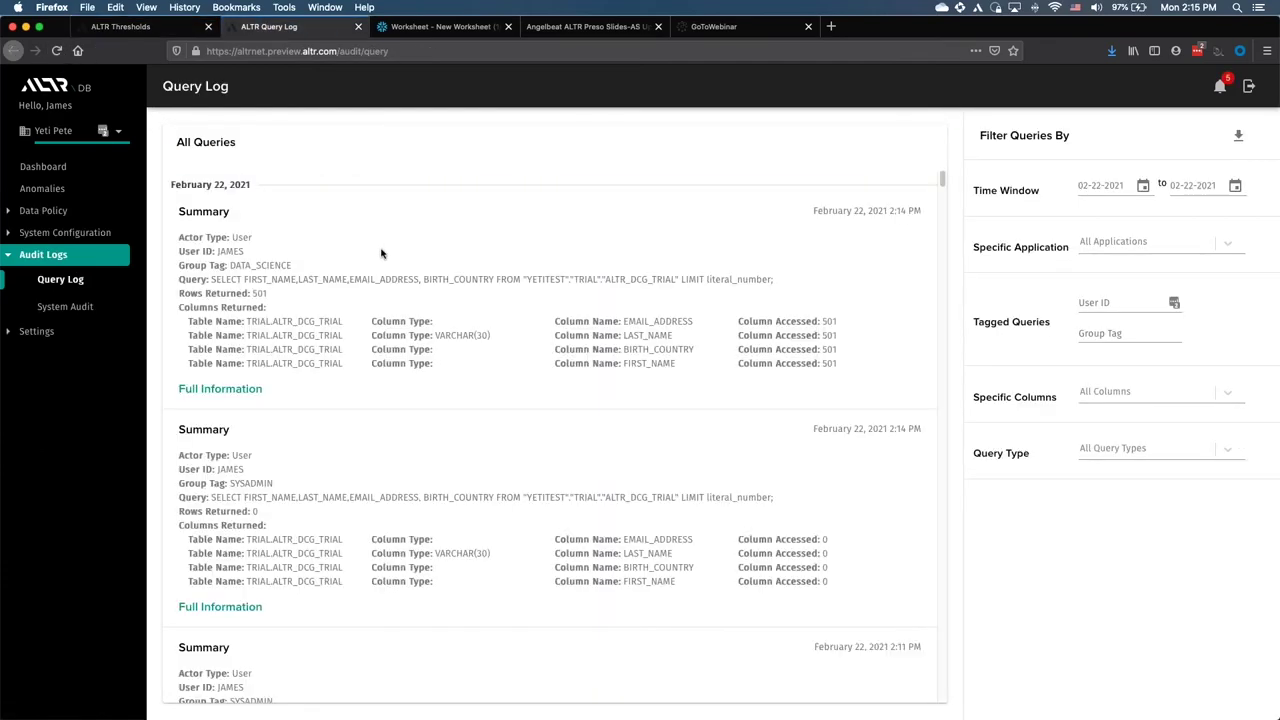
pyautogui.doubleClick(249, 266)
pyautogui.doubleClick(258, 293)
pyautogui.click(160, 28)
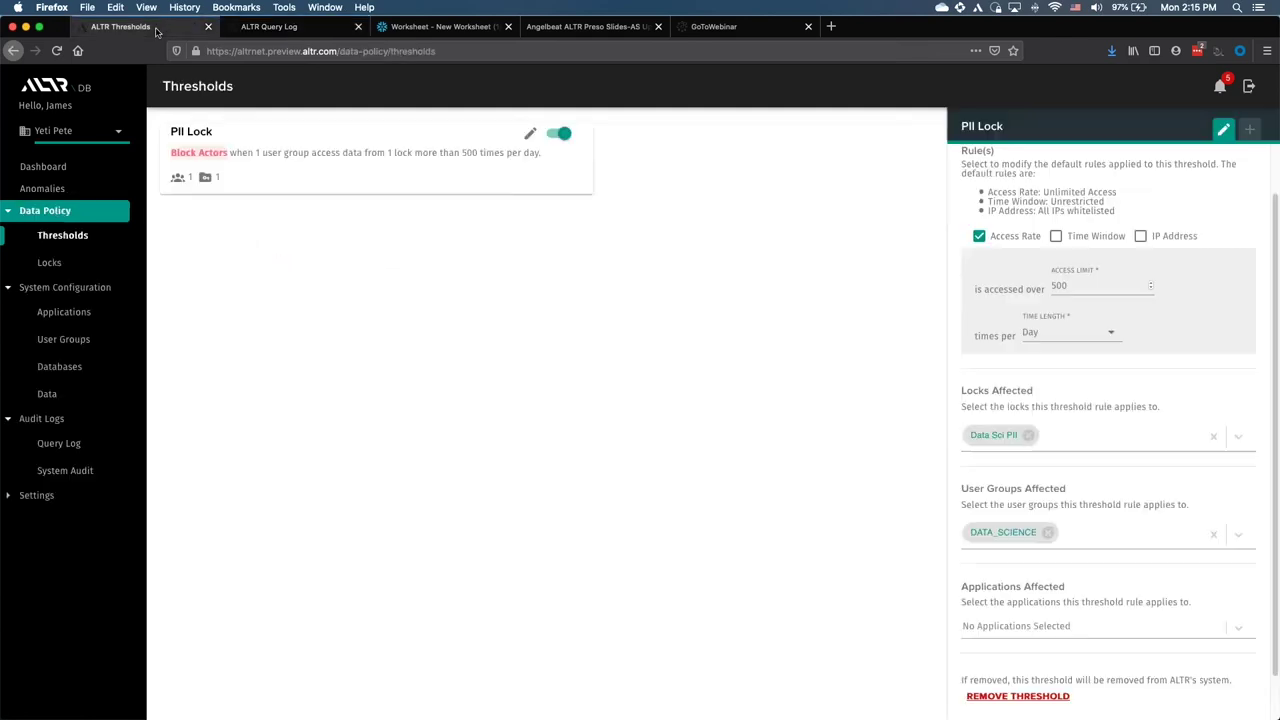
# - Rerun the LIMIT 501 query as DATA_SCIENCE and inspect the ALTR GOVERN BLOCKED error
pyautogui.click(462, 30)
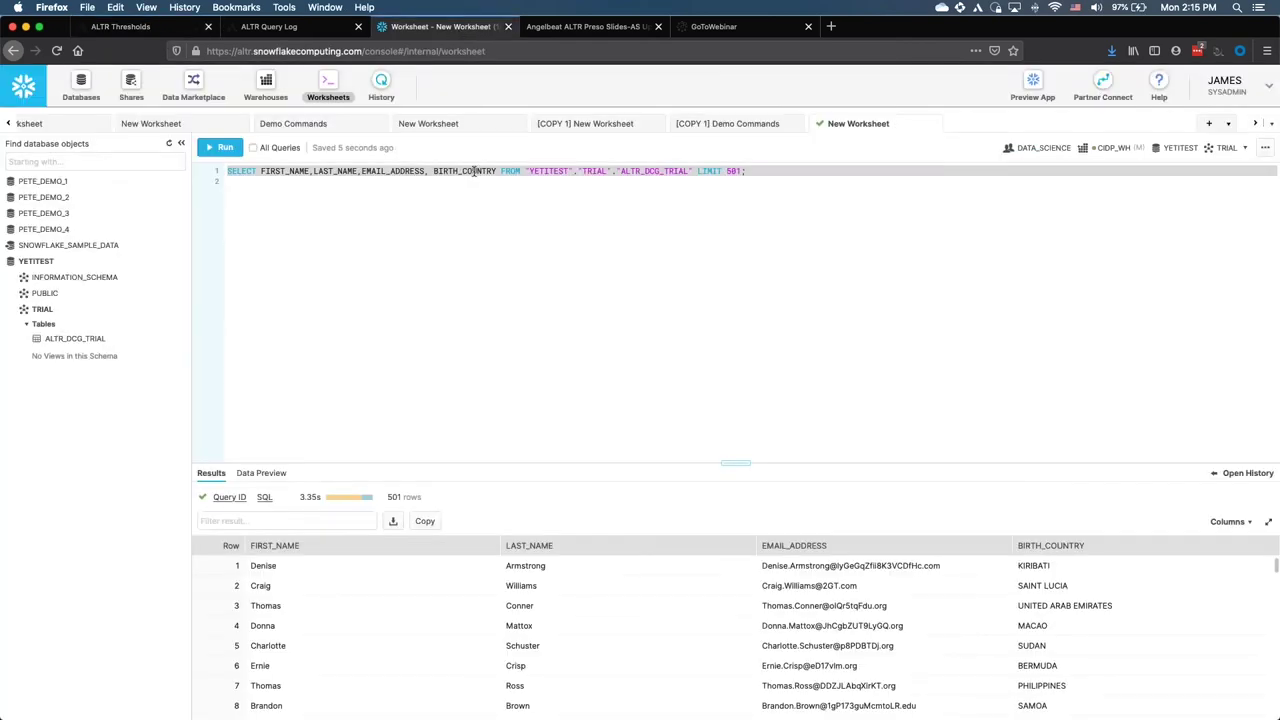
pyautogui.tripleClick(470, 171)
pyautogui.click(225, 148)
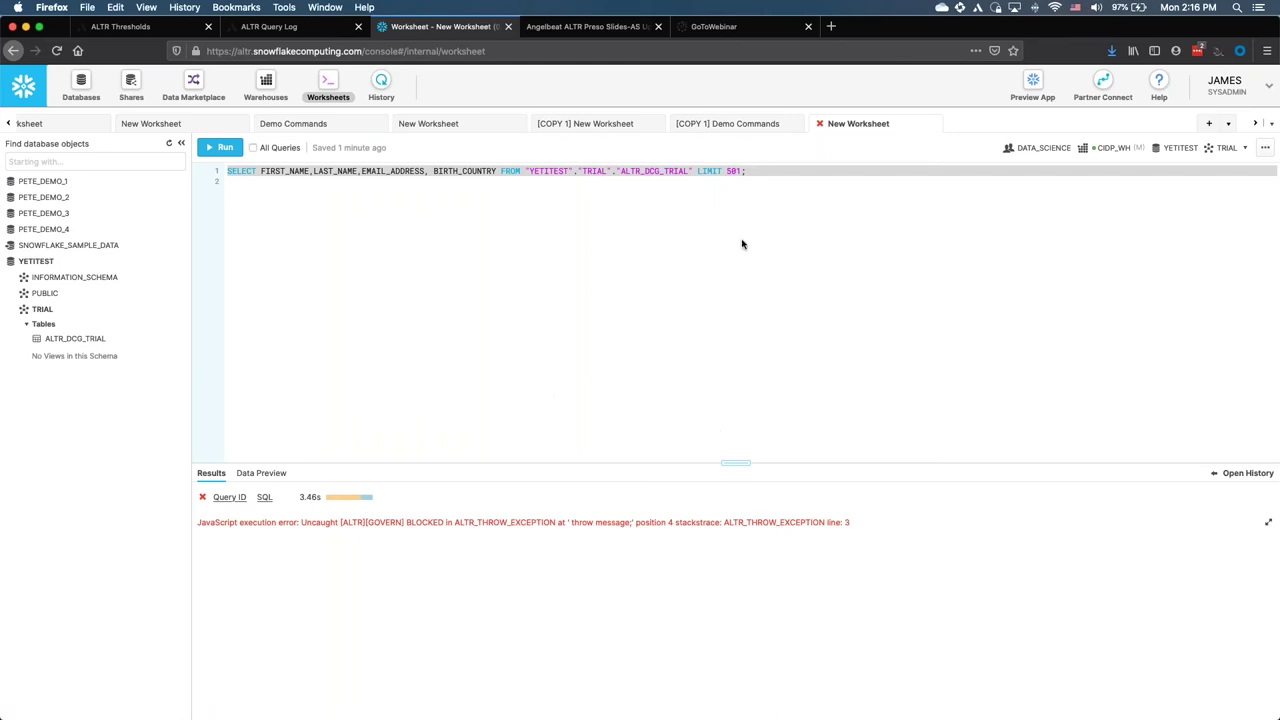
pyautogui.doubleClick(434, 522)
pyautogui.click(385, 207)
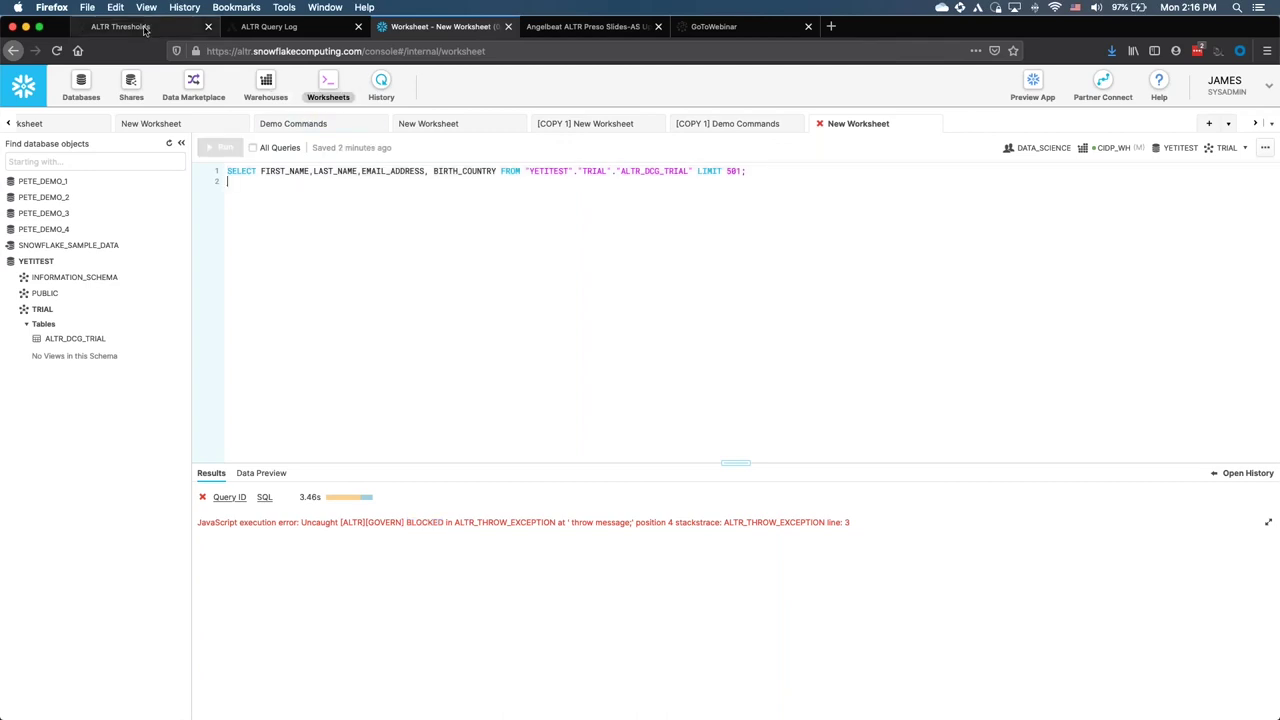
# - Open the PII Lock anomaly details in ALTR, then switch to the Angelbeat ALTR slides
pyautogui.click(143, 30)
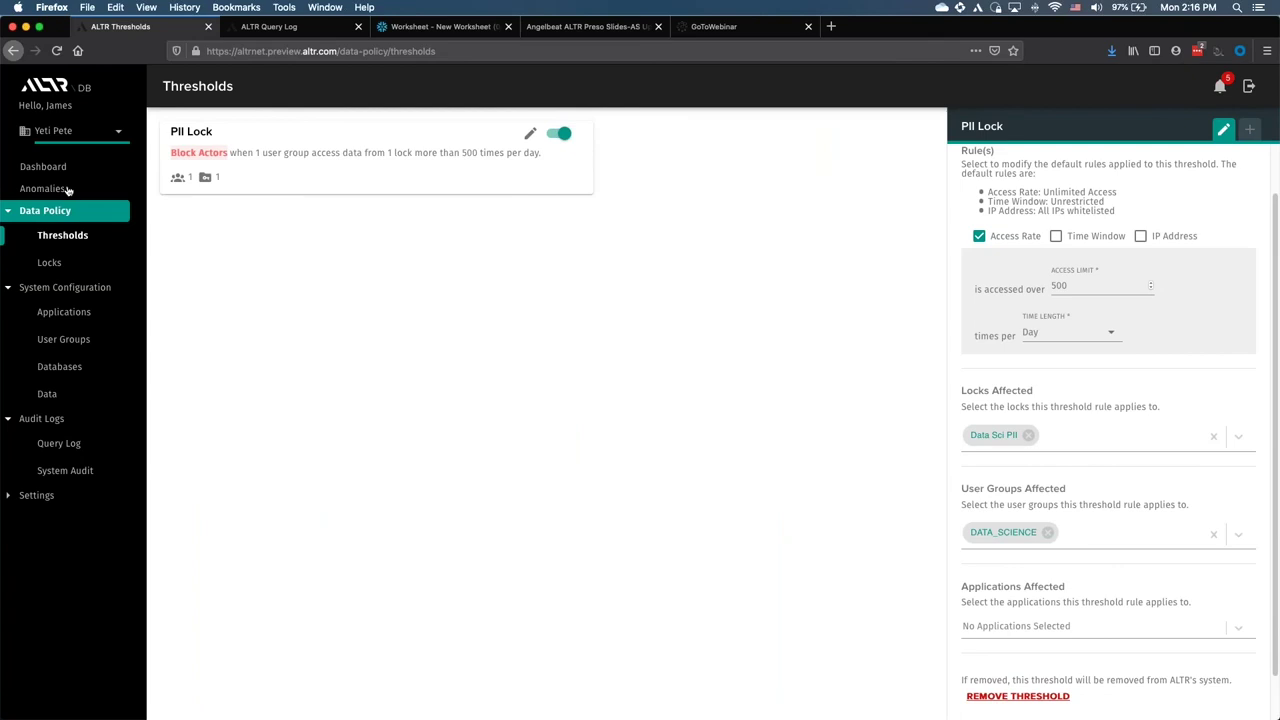
pyautogui.click(68, 188)
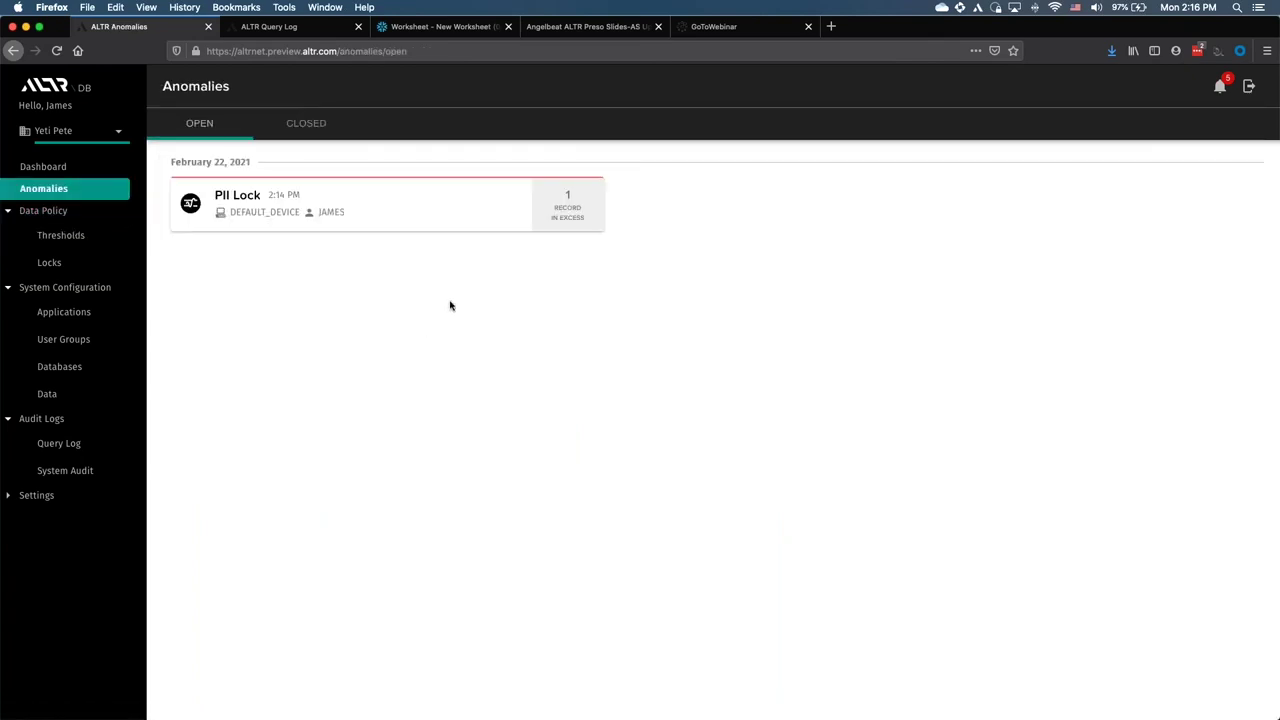
pyautogui.click(424, 220)
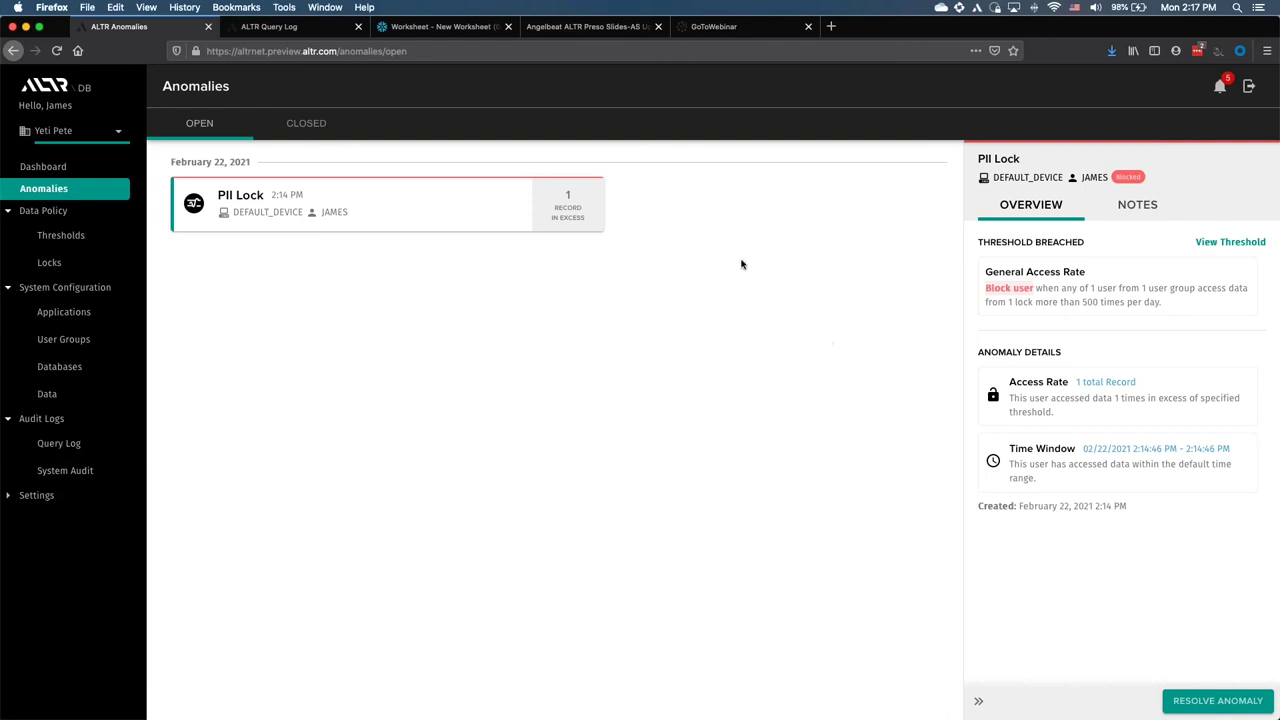
pyautogui.click(574, 30)
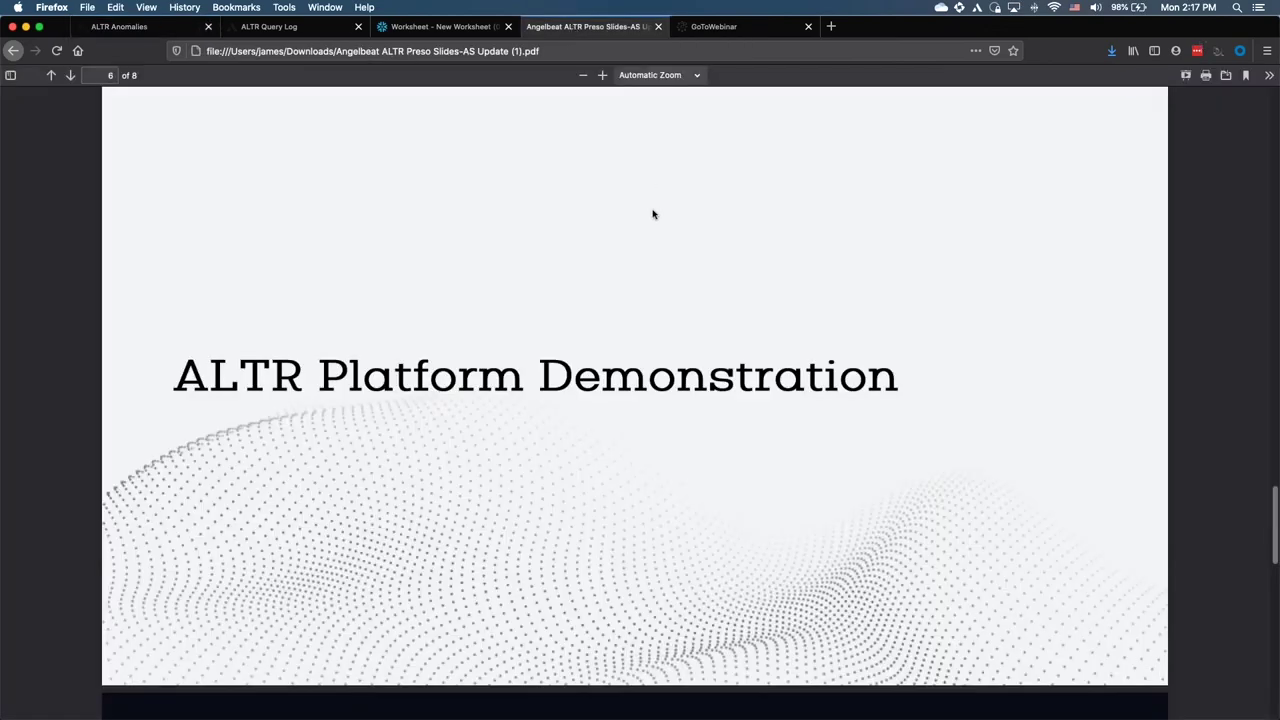
# - Step back to slide 5, then forward through slide 7 to the final Thank You / Q & A slide
pyautogui.press('Left')
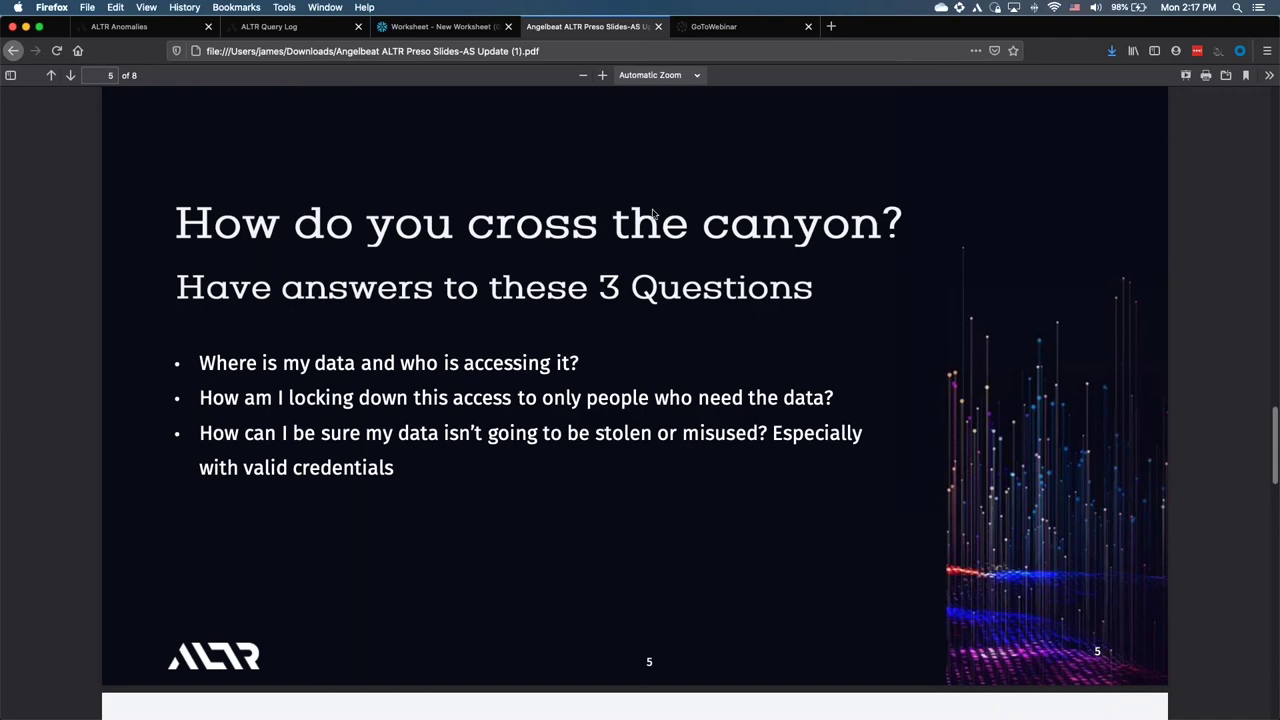
pyautogui.press('Right')
pyautogui.press('Right')
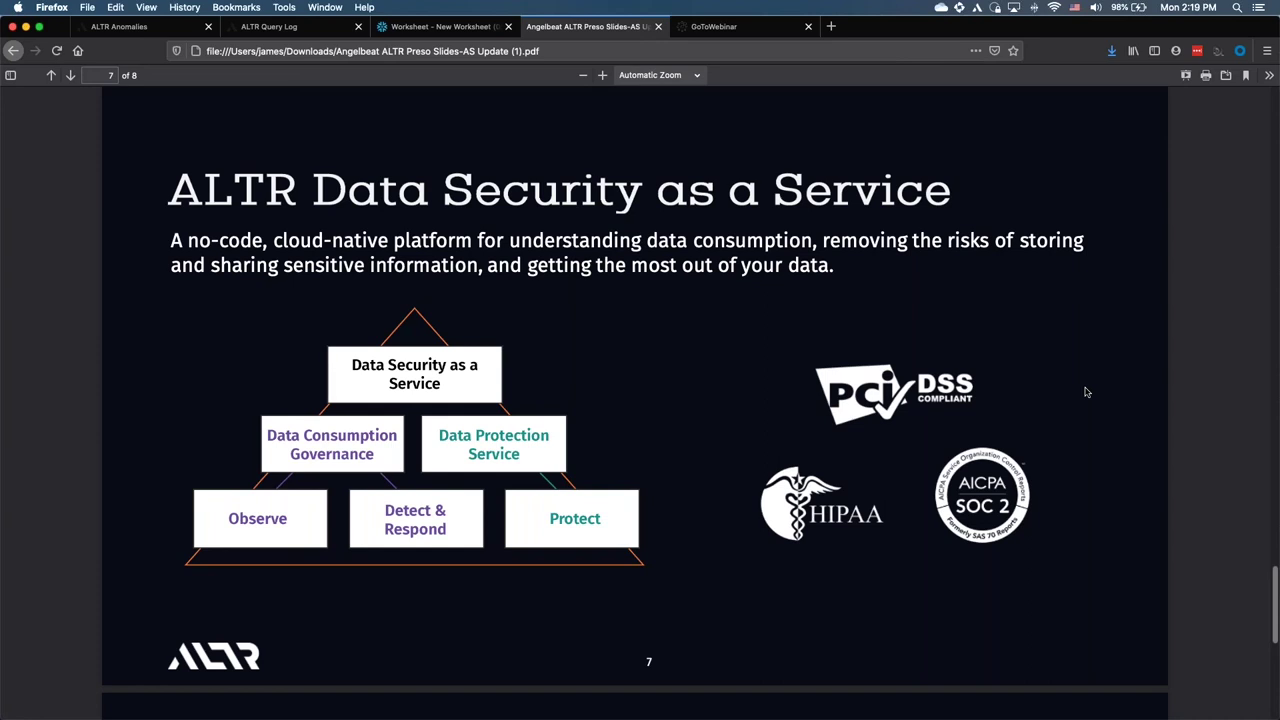
pyautogui.press('pagedown')
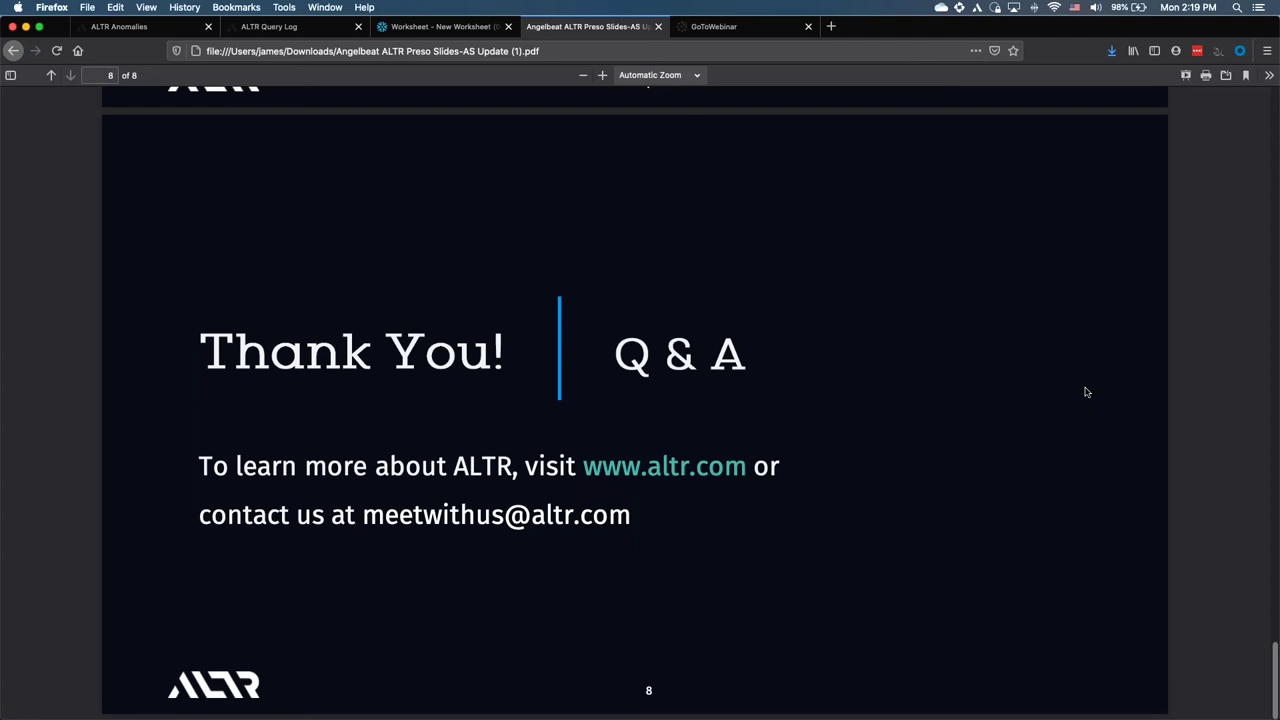